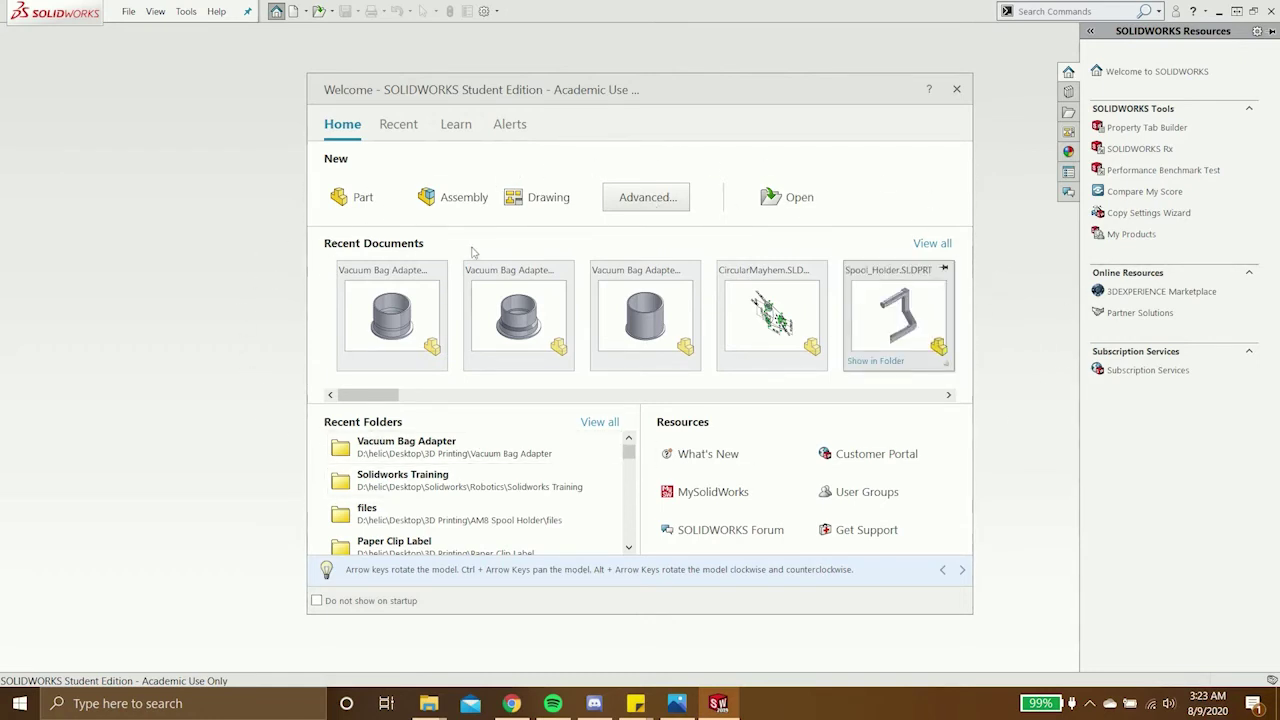
# - Create a new blank part, Part1, from the Welcome dialog
pyautogui.click(353, 196)
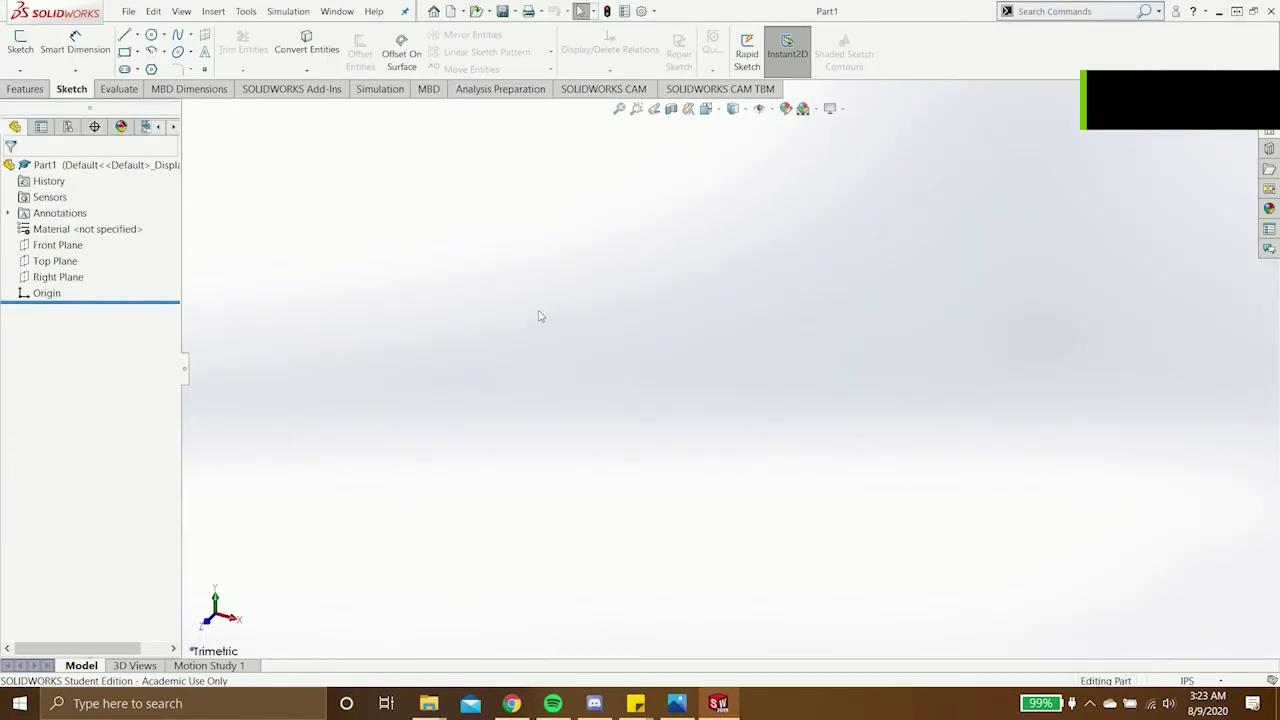
# - Create a second blank part, Part2, through File > New
pyautogui.click(128, 13)
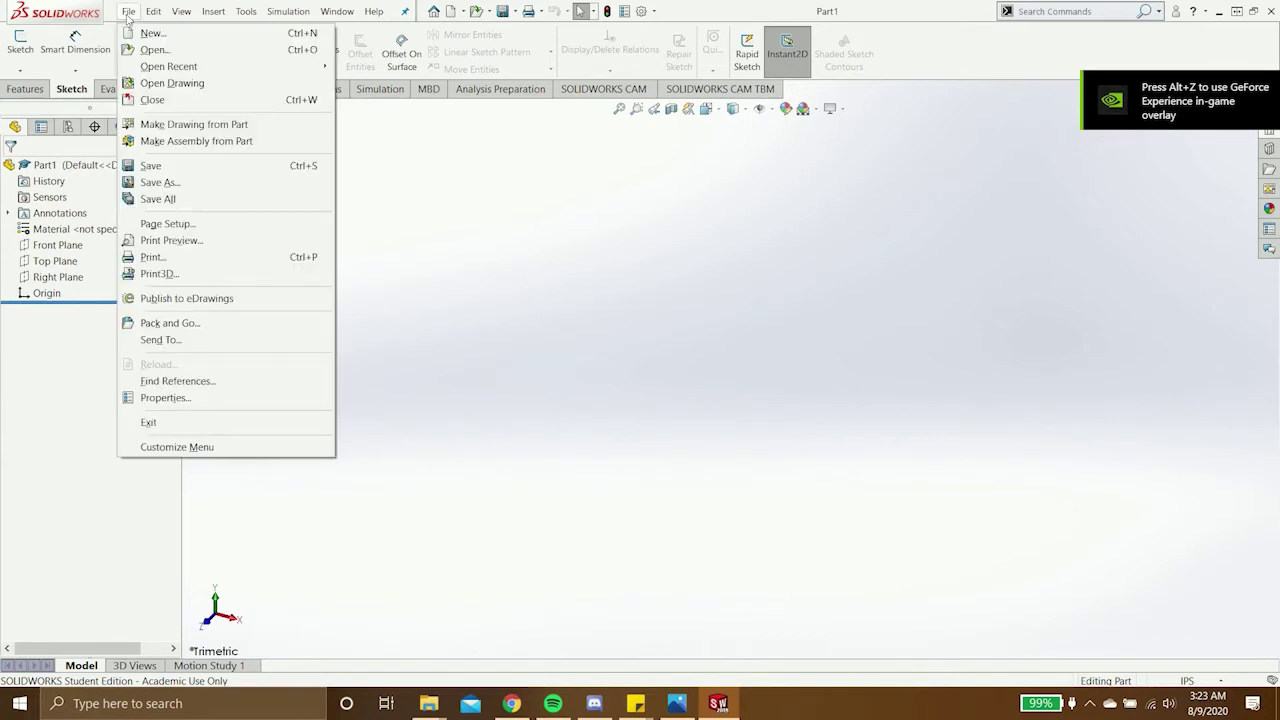
pyautogui.click(128, 13)
pyautogui.click(128, 13)
pyautogui.click(150, 33)
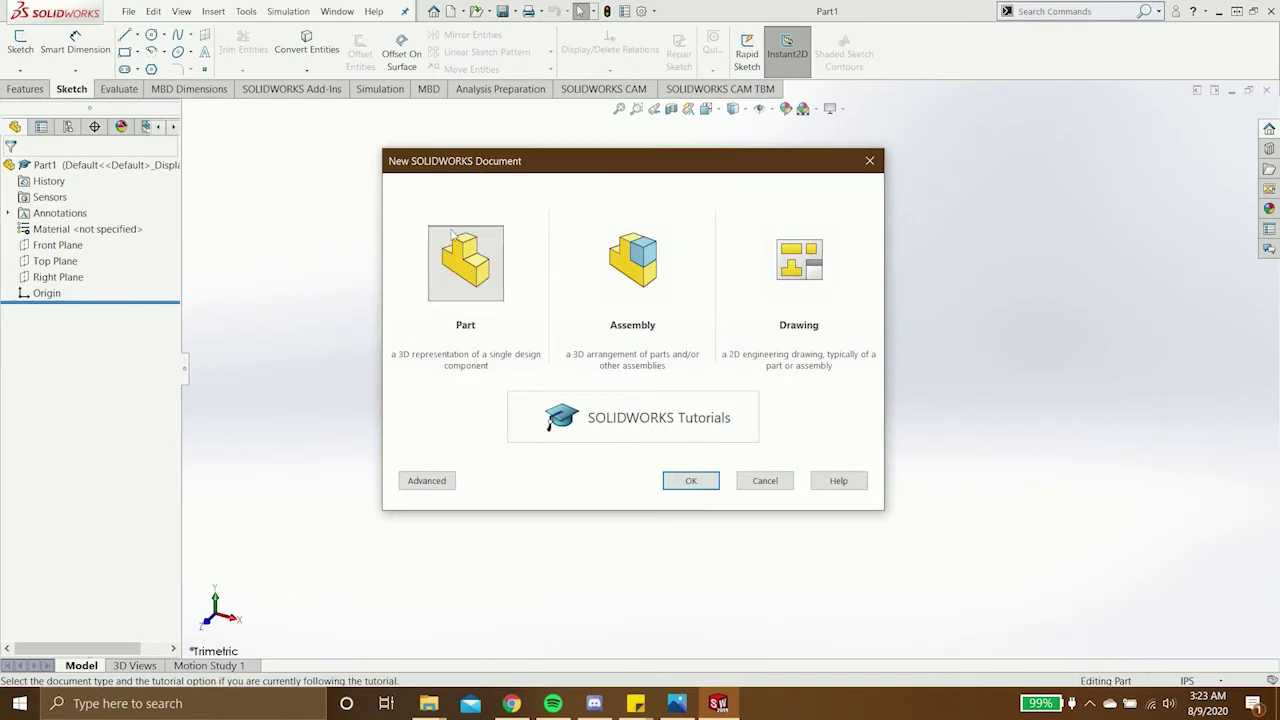
pyautogui.click(692, 481)
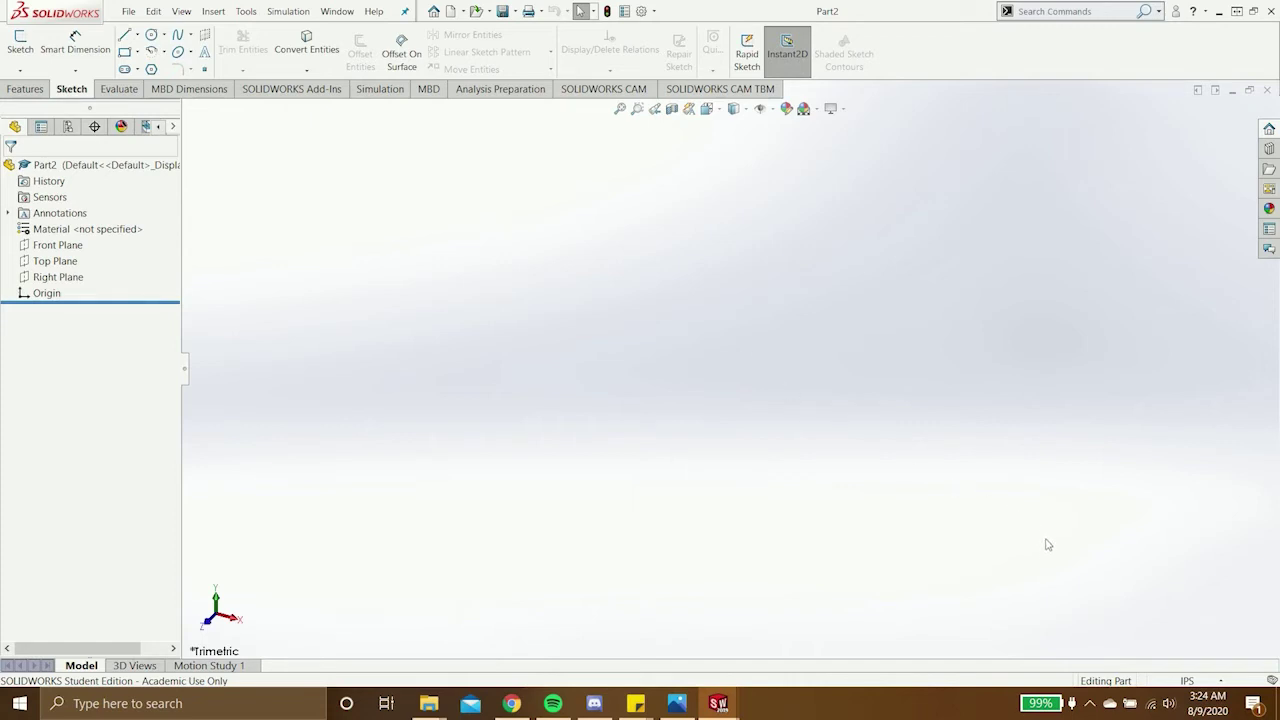
pyautogui.click(1190, 681)
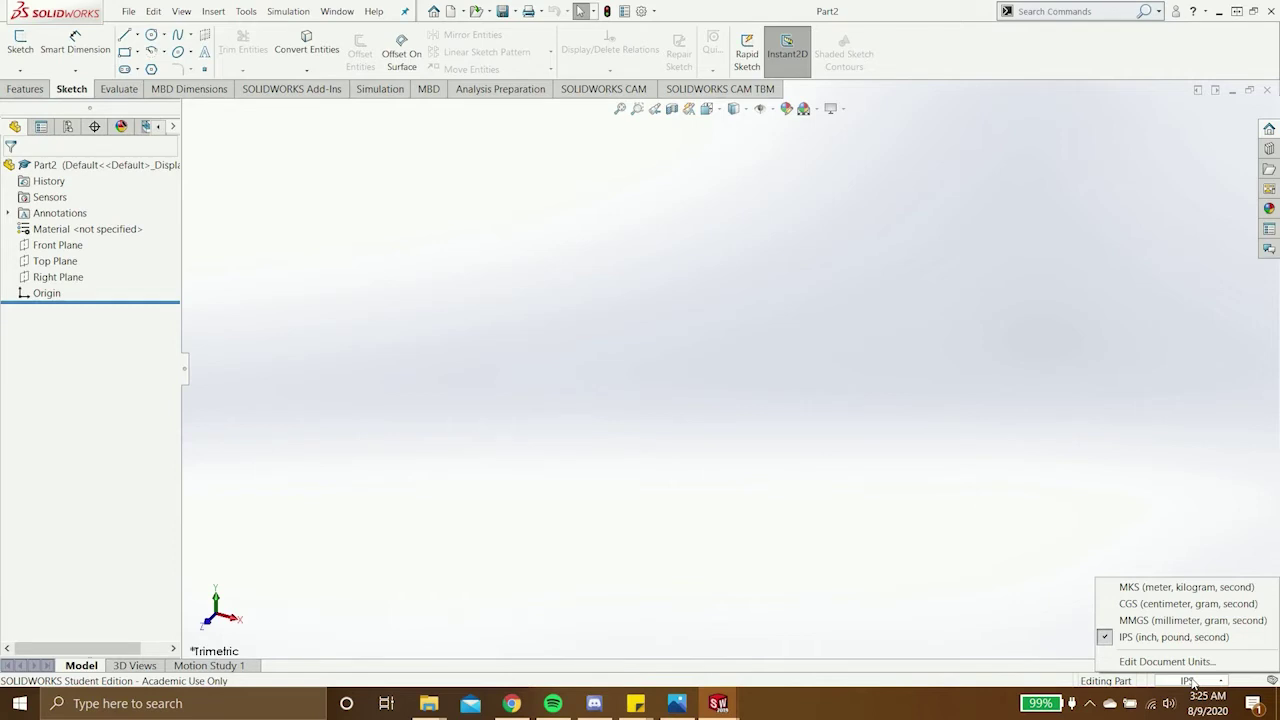
pyautogui.click(545, 304)
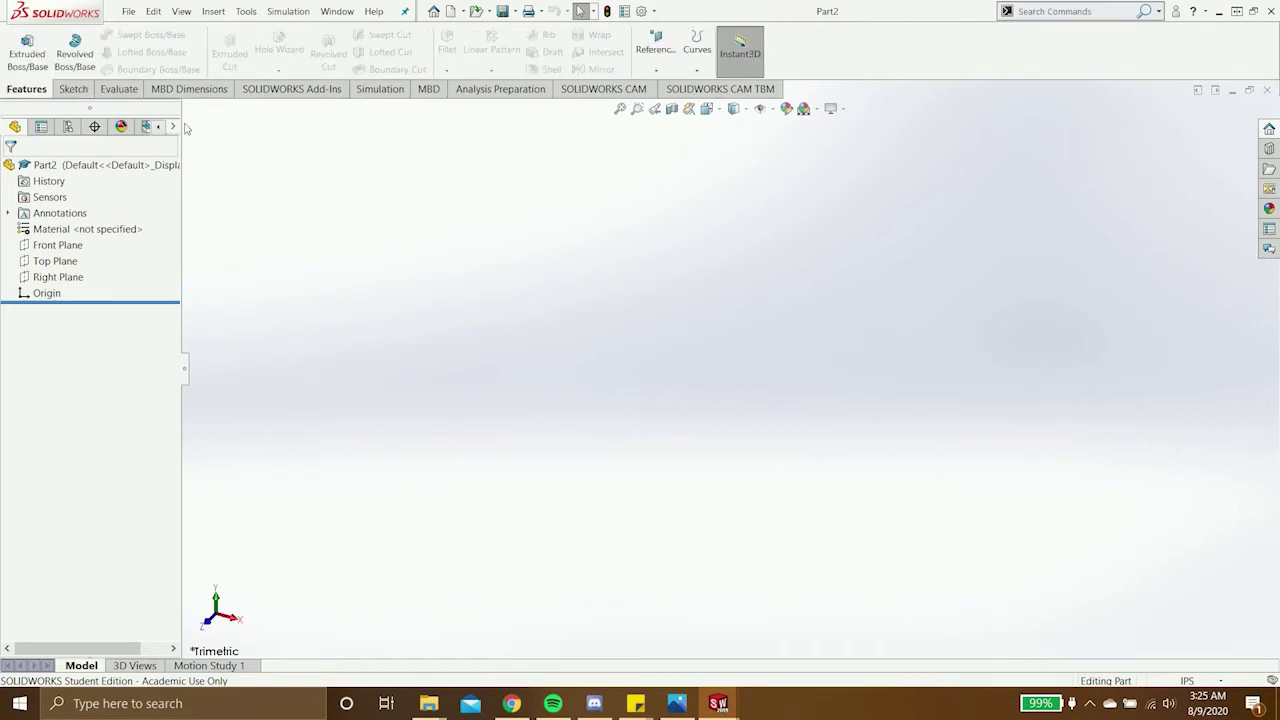
# - Start Sketch1 on Part2's Front Plane
pyautogui.click(72, 89)
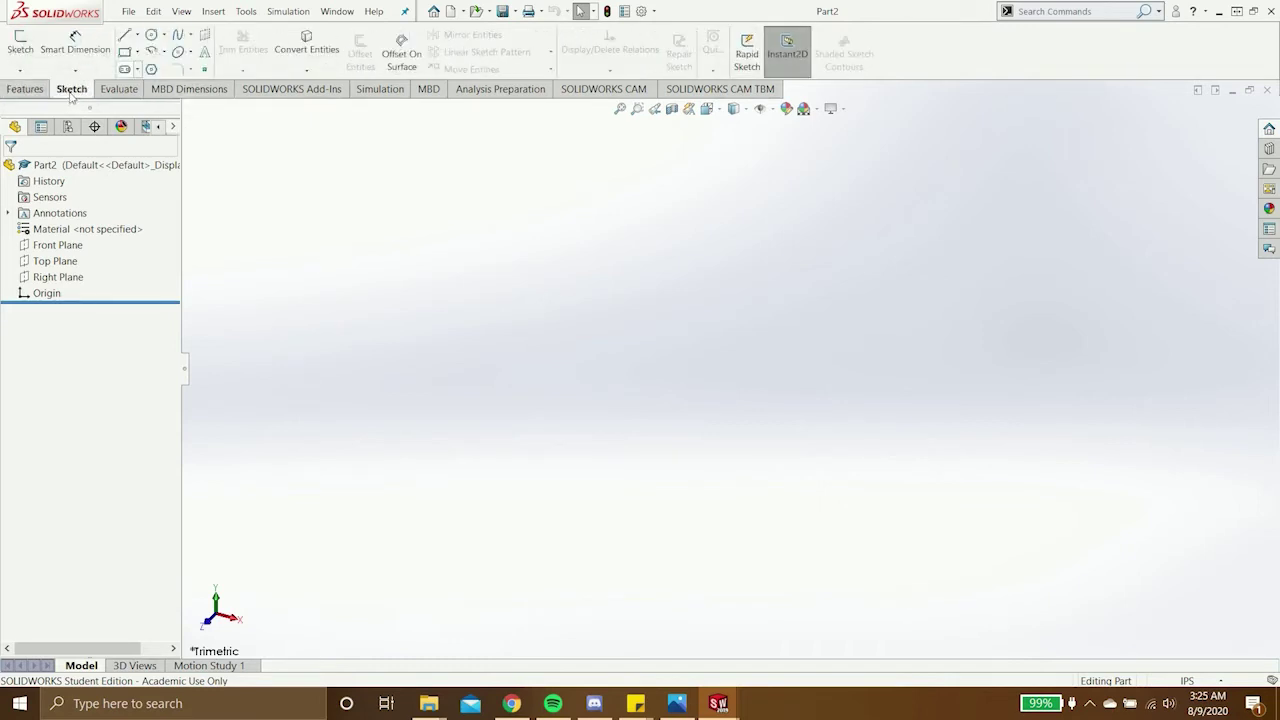
pyautogui.click(20, 48)
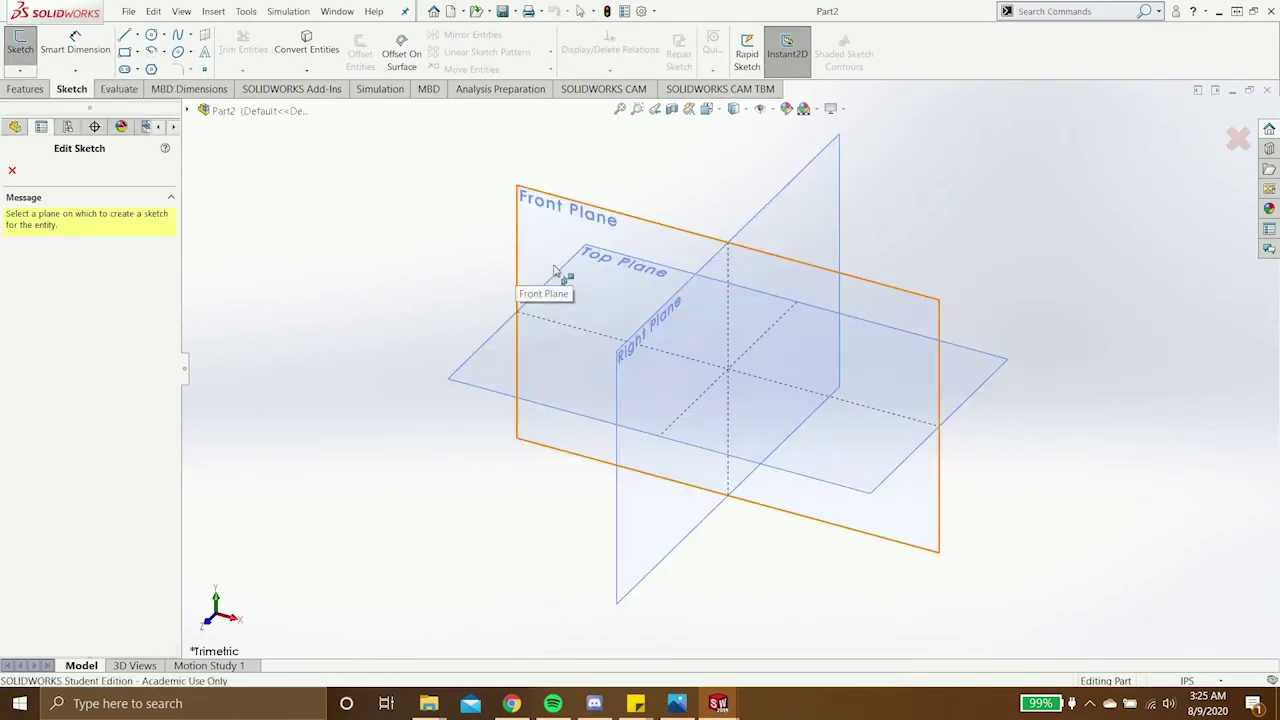
pyautogui.click(555, 271)
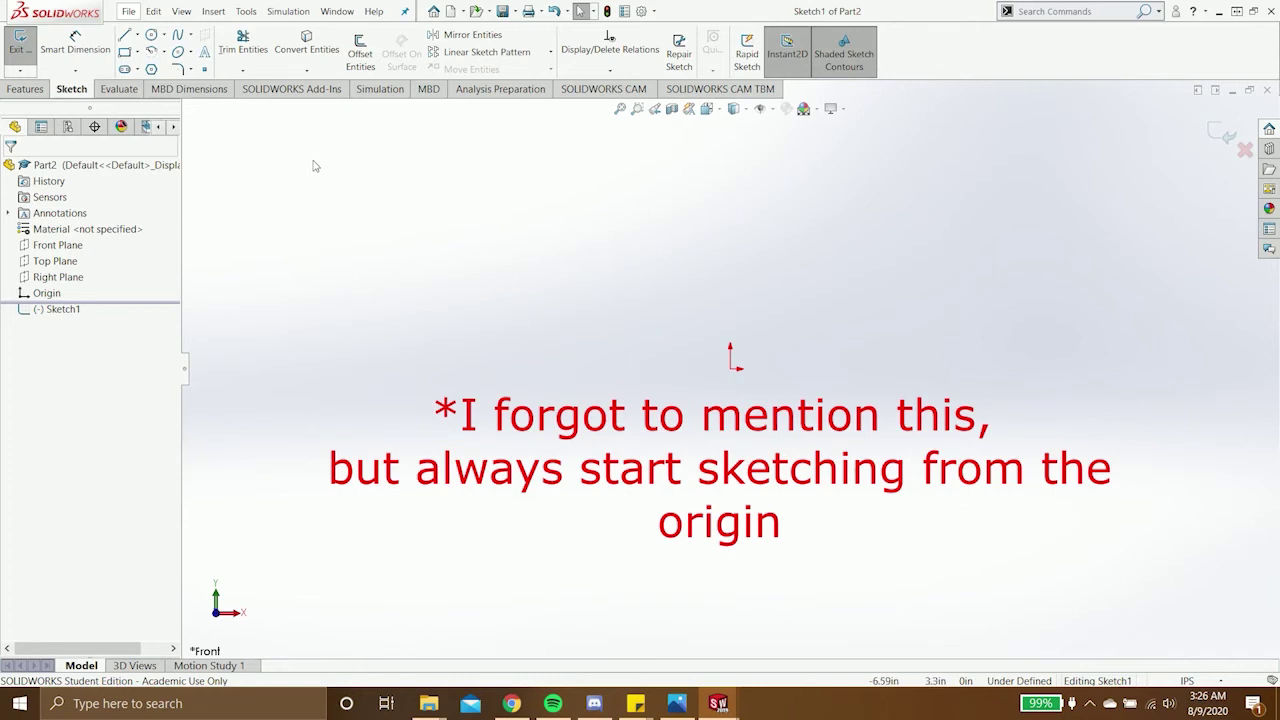
# - Draw a closed stepped line profile from the origin with a sloped edge, a long ledge and a short right edge
pyautogui.click(125, 36)
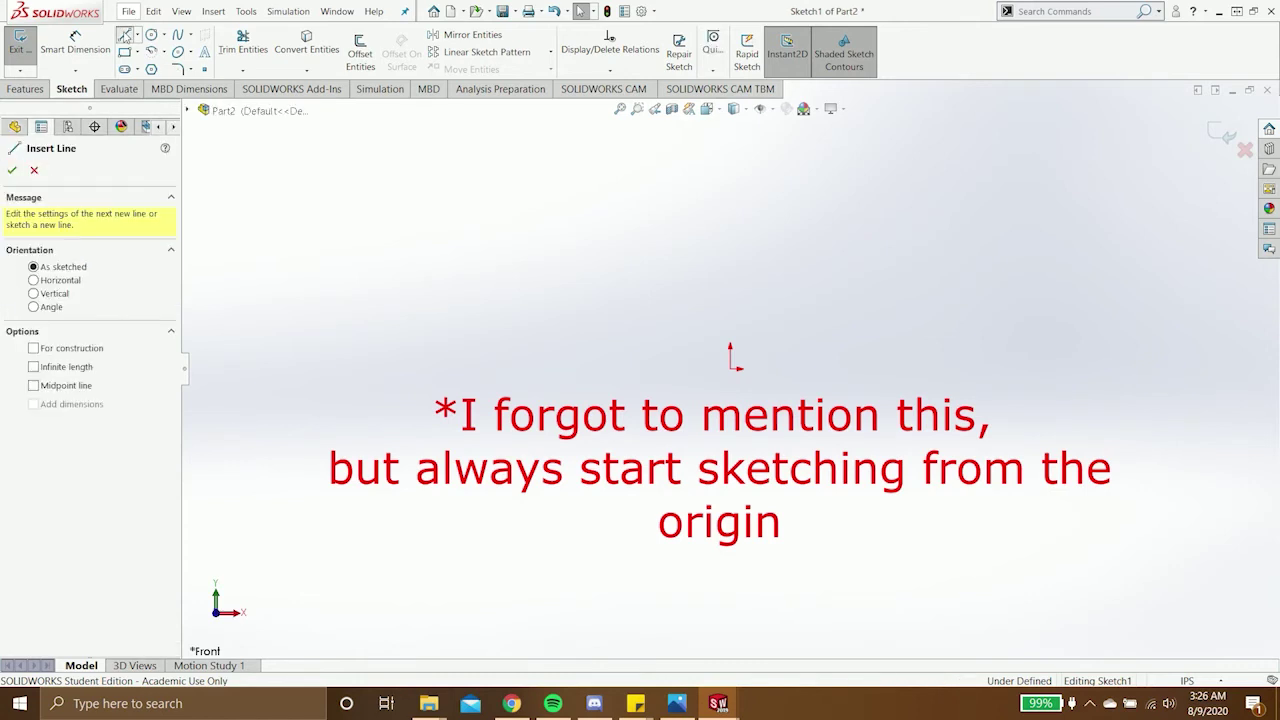
pyautogui.click(731, 370)
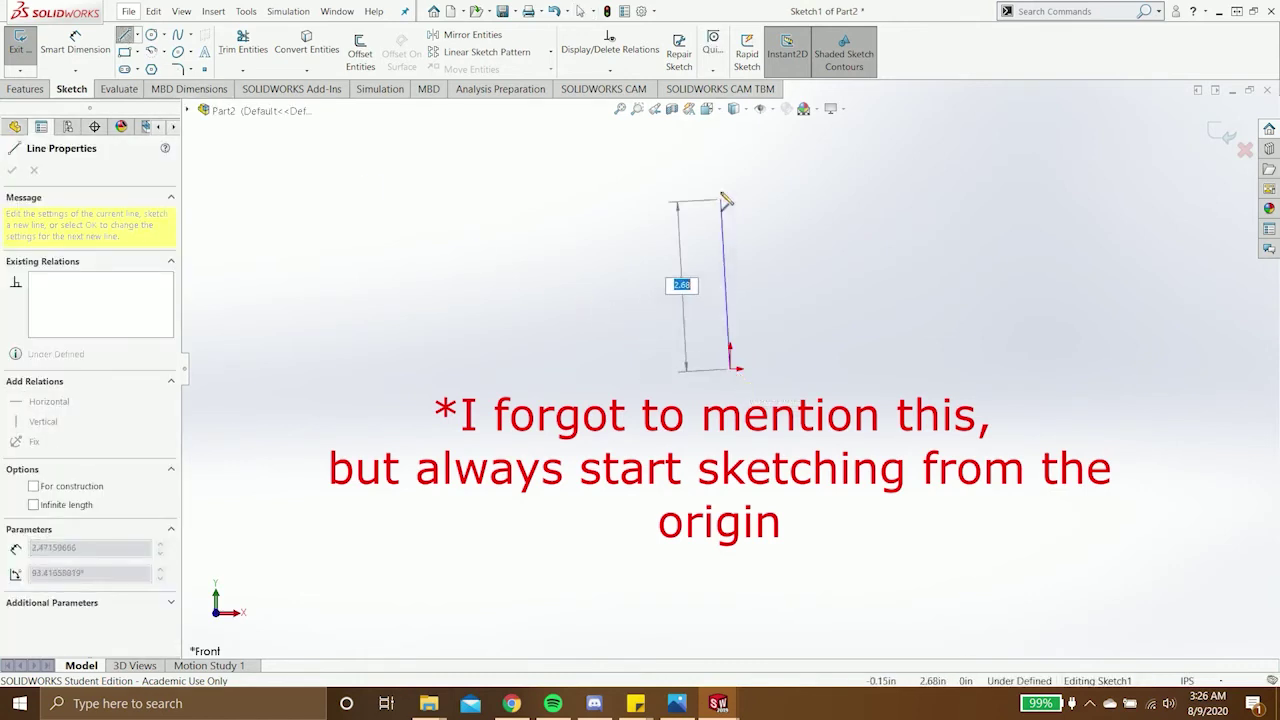
pyautogui.click(731, 147)
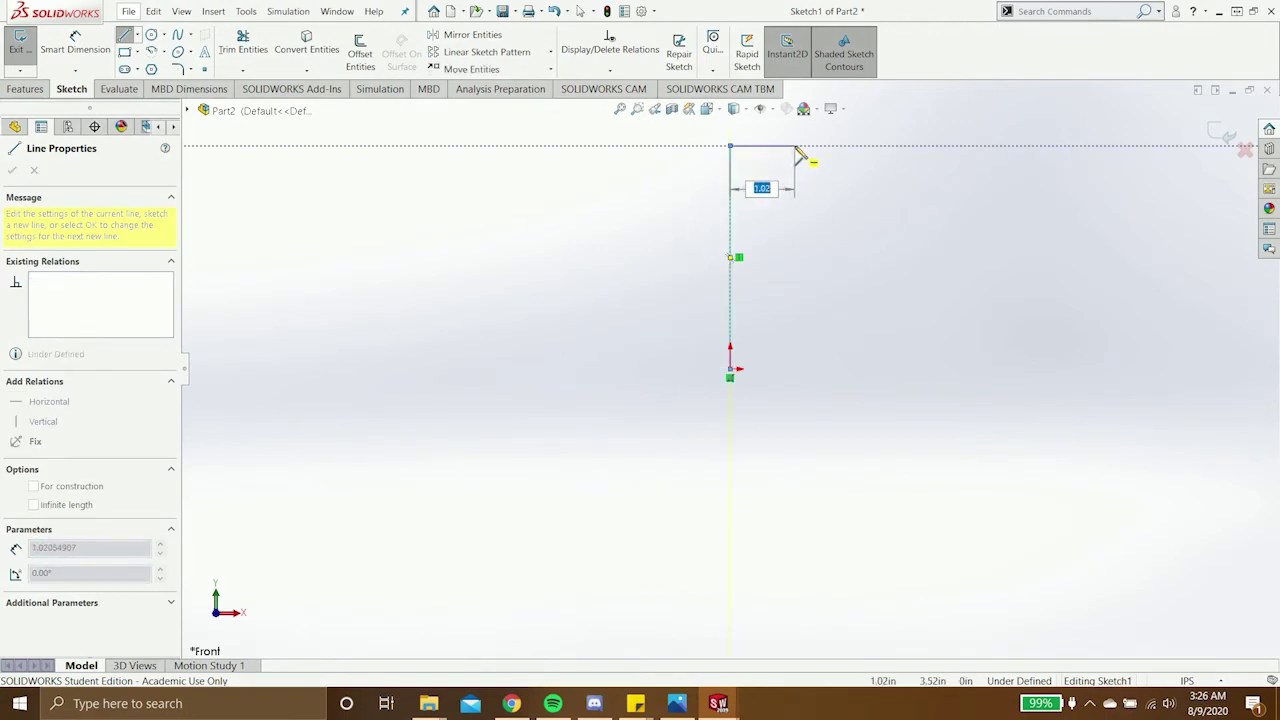
pyautogui.click(795, 147)
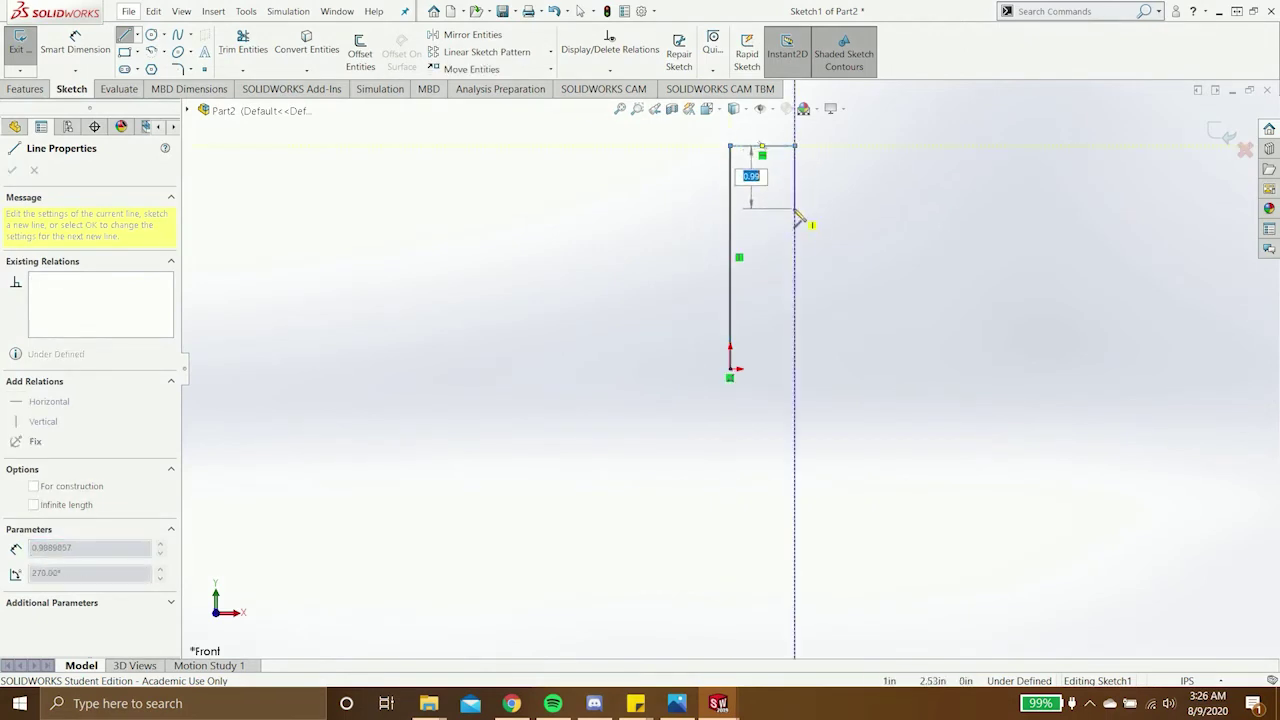
pyautogui.click(795, 210)
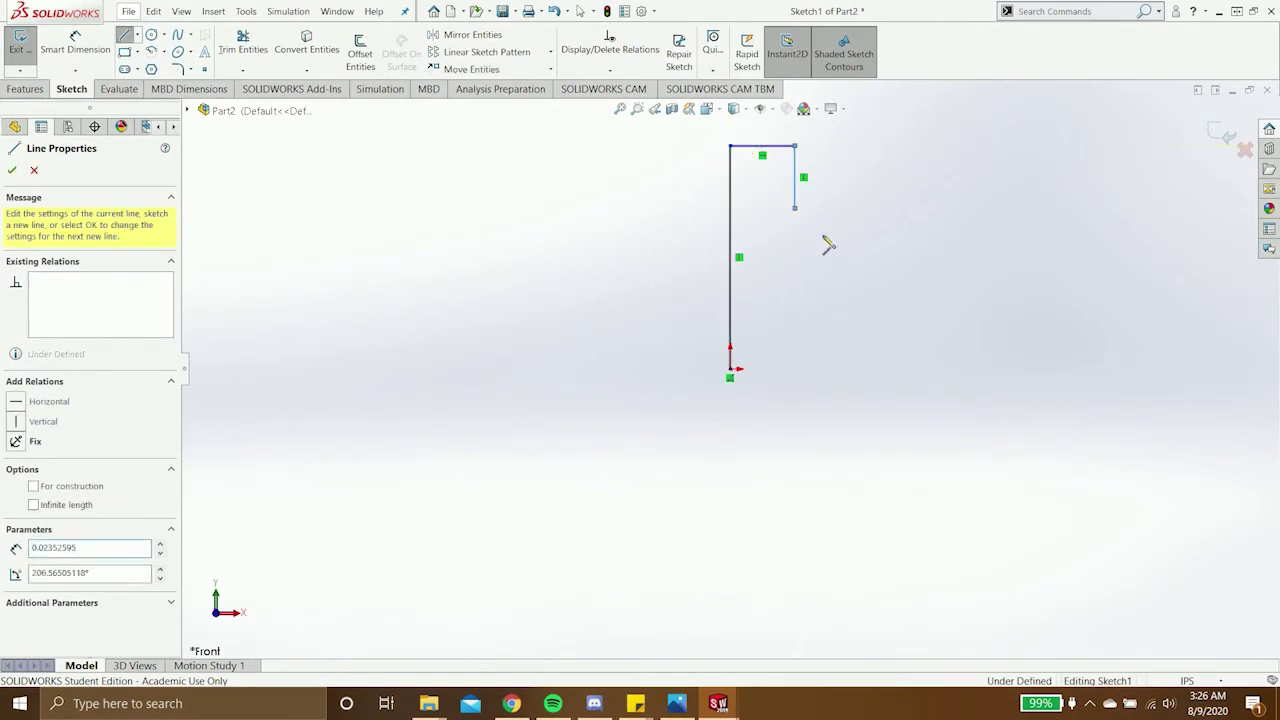
pyautogui.click(922, 294)
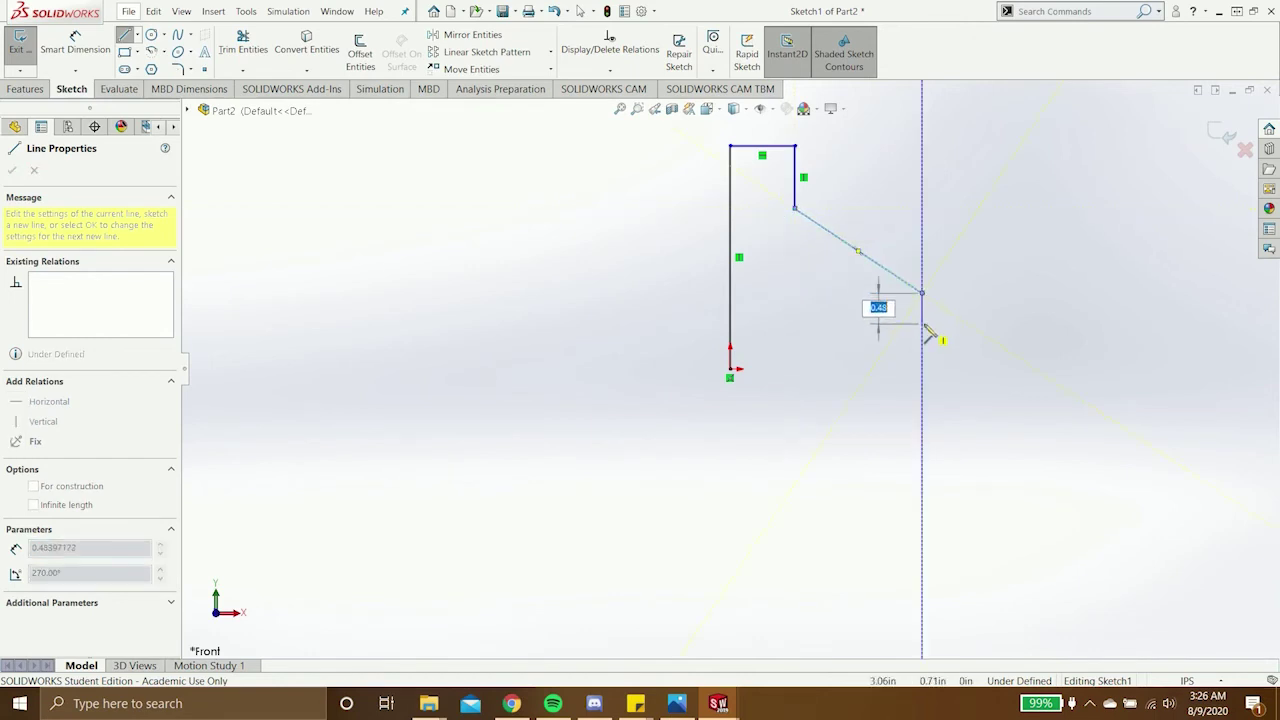
pyautogui.click(923, 327)
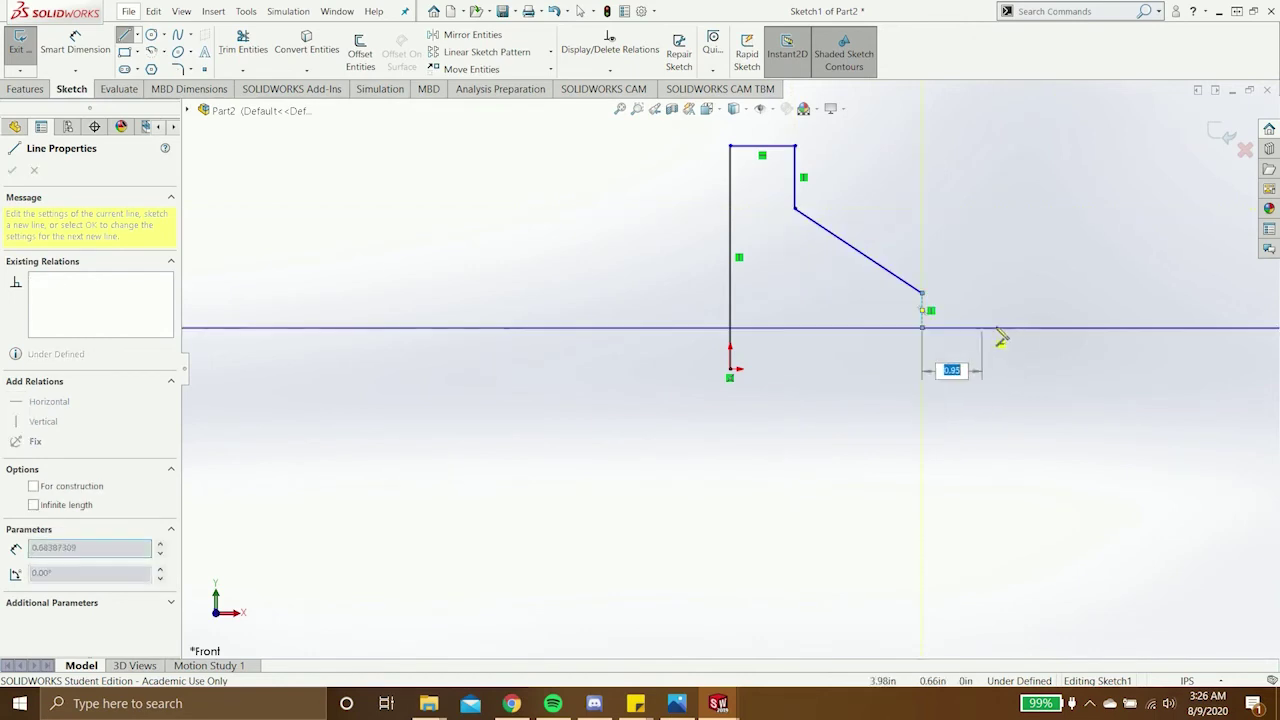
pyautogui.click(1114, 328)
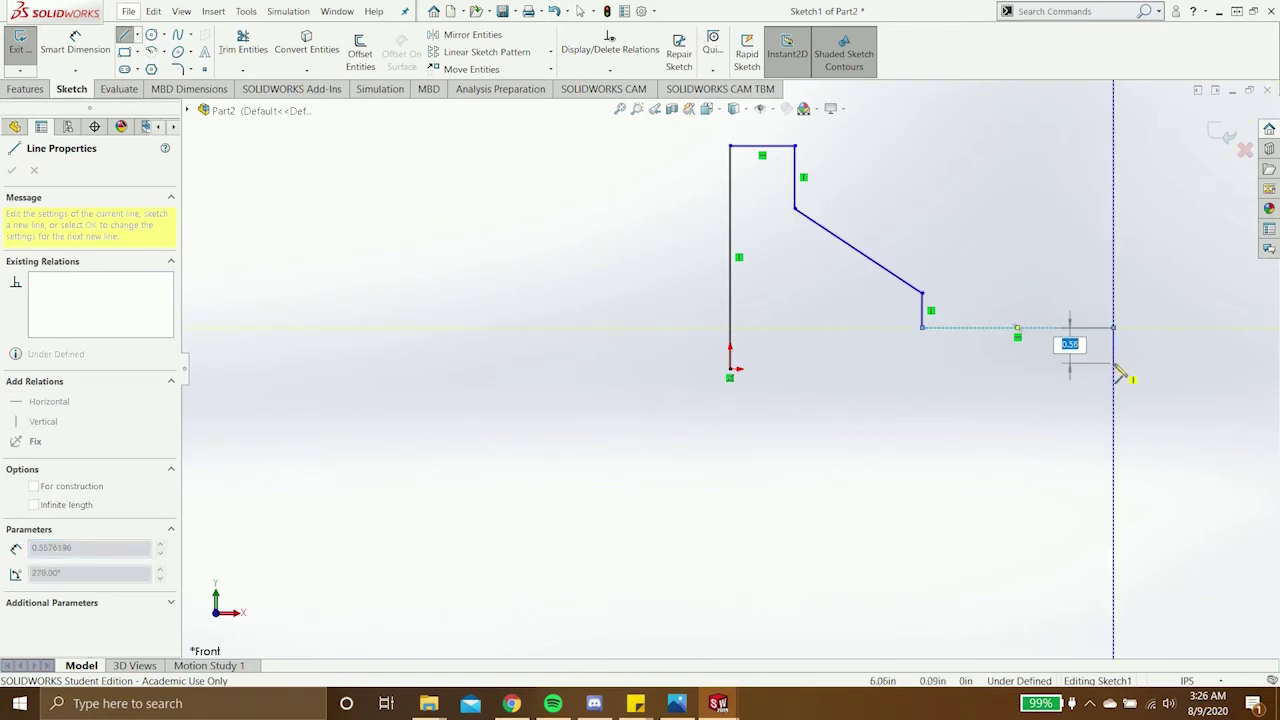
pyautogui.click(1114, 369)
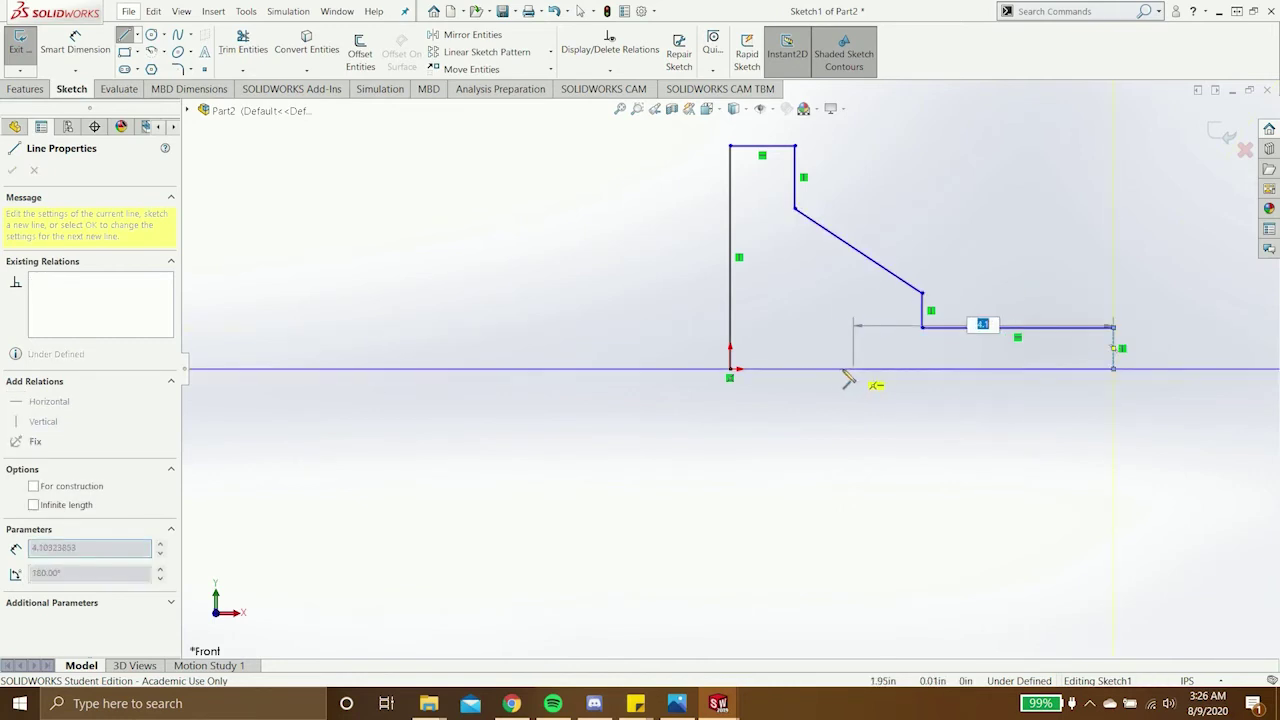
pyautogui.click(730, 369)
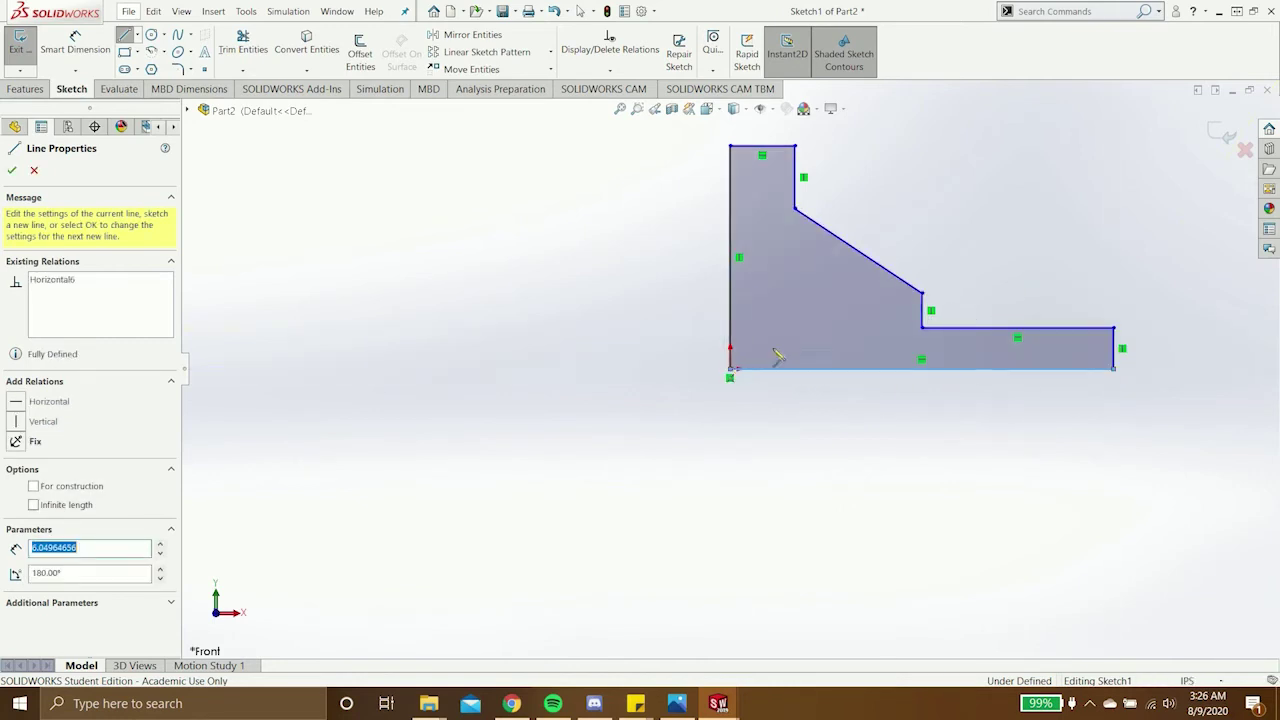
pyautogui.press('Escape')
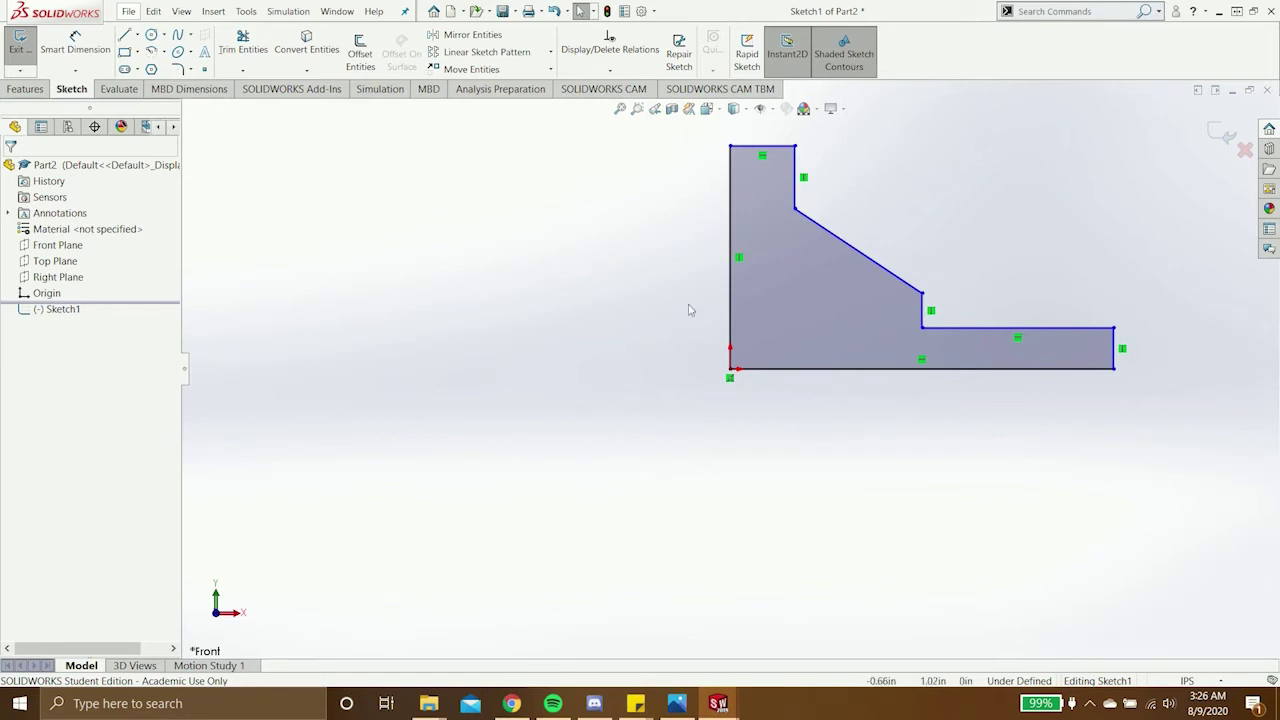
# - Pan and zoom to centre the stepped profile in the view
pyautogui.moveTo(834, 294)
pyautogui.keyDown('ctrl'); pyautogui.mouseDown(button='middle')
pyautogui.moveTo(680, 363)
pyautogui.moveTo(691, 420)
pyautogui.moveTo(669, 371)
pyautogui.moveTo(640, 393)
pyautogui.moveTo(651, 393)
pyautogui.mouseUp(button='middle'); pyautogui.keyUp('ctrl')
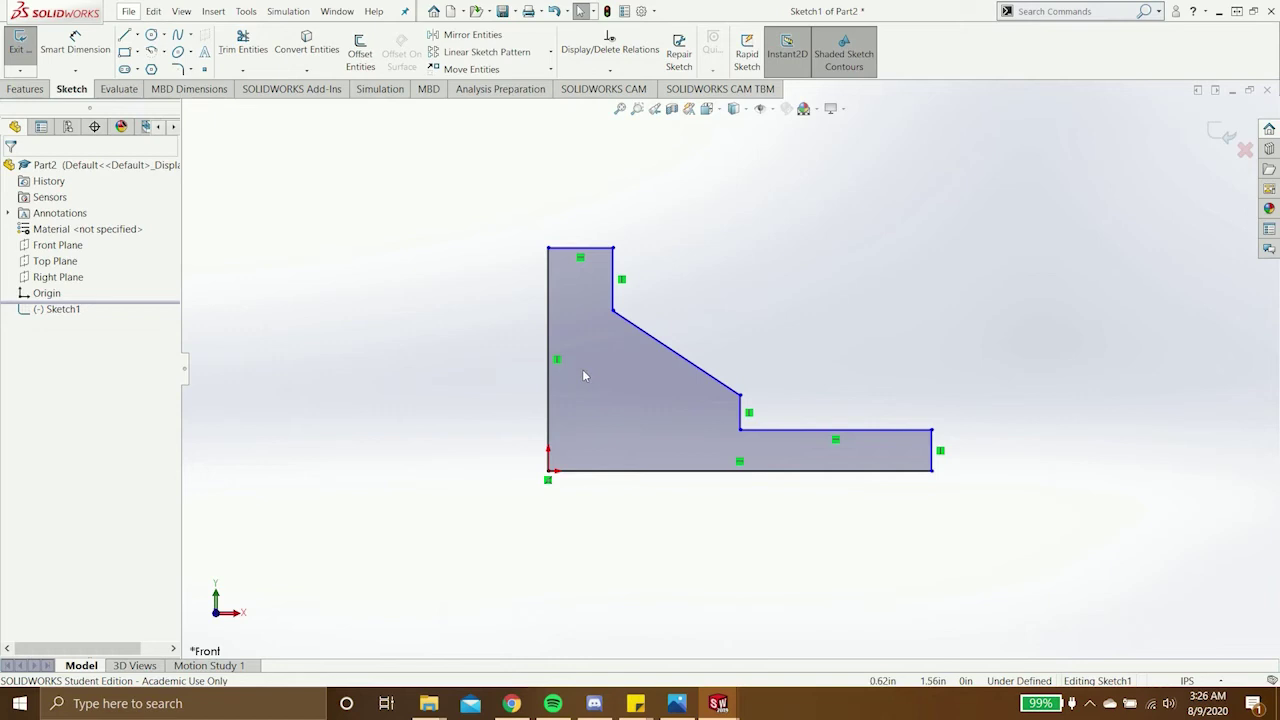
pyautogui.scroll(2, 813, 383)
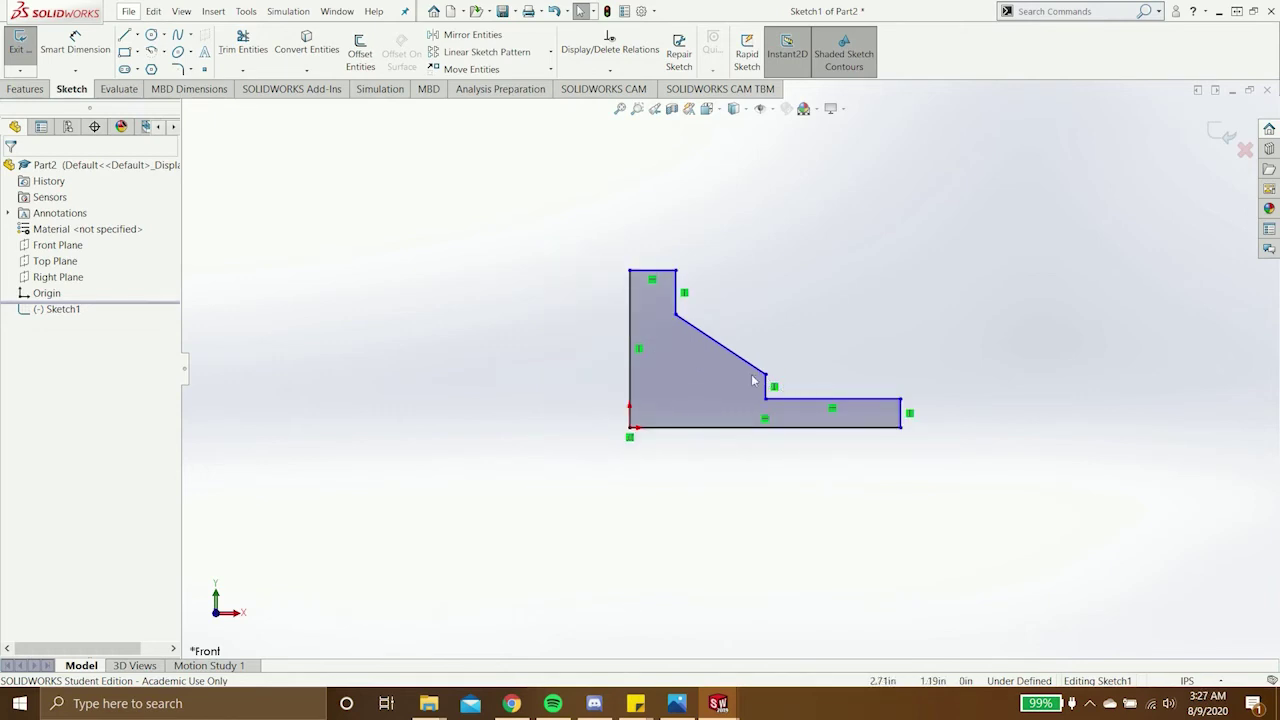
pyautogui.scroll(1, 849, 360)
pyautogui.scroll(-3, 820, 346)
pyautogui.scroll(-2, 600, 350)
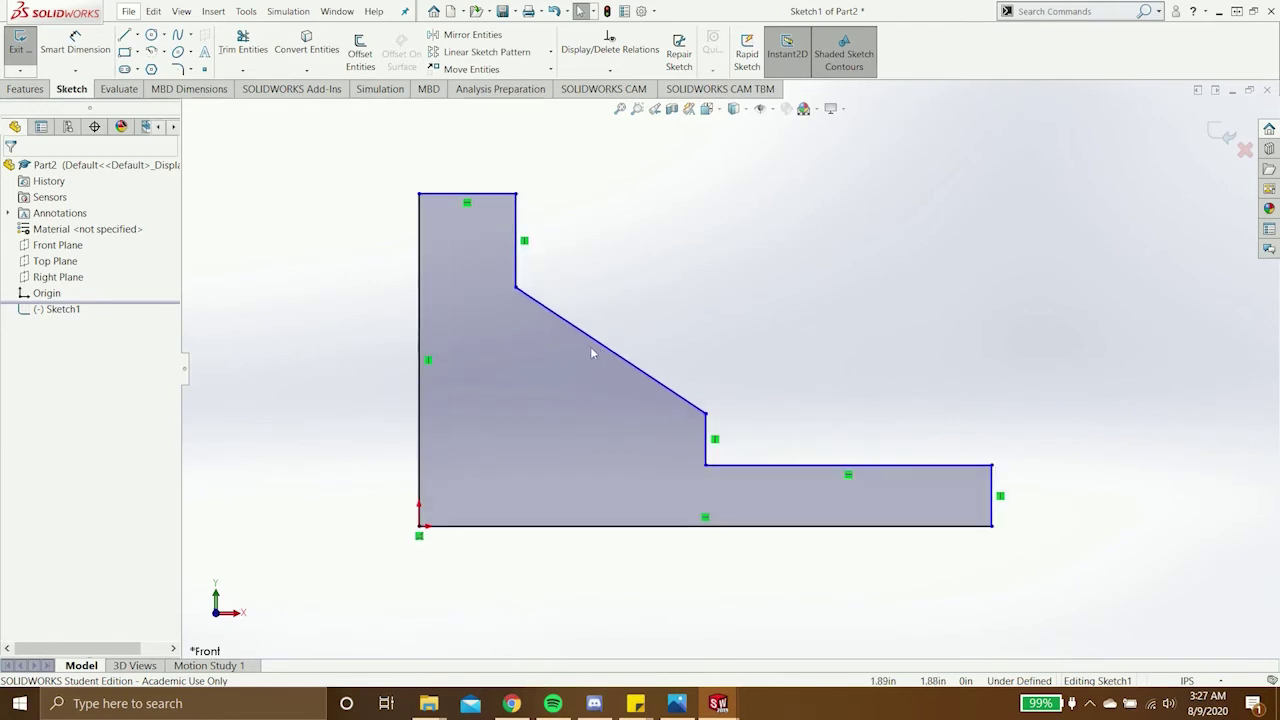
pyautogui.scroll(3, 743, 323)
pyautogui.scroll(-3, 751, 340)
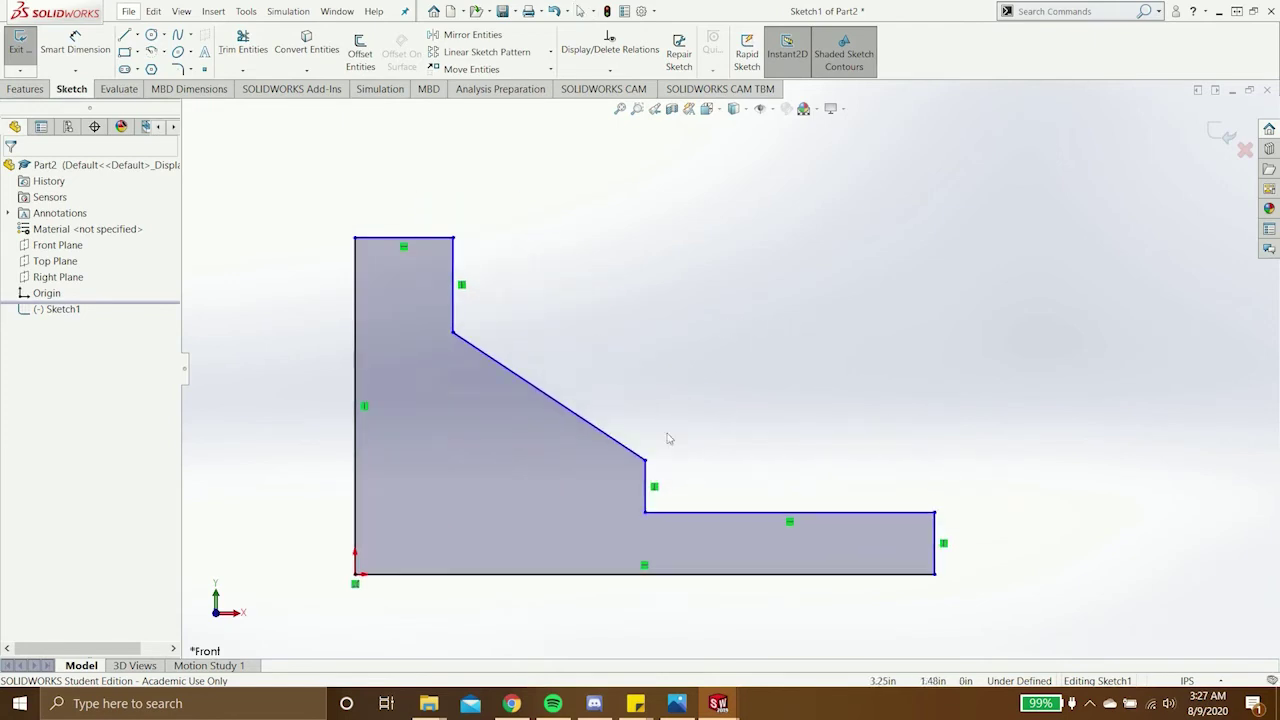
pyautogui.keyDown('ctrl'); pyautogui.moveTo(669, 437); pyautogui.dragTo(694, 377, button='middle'); pyautogui.keyUp('ctrl')
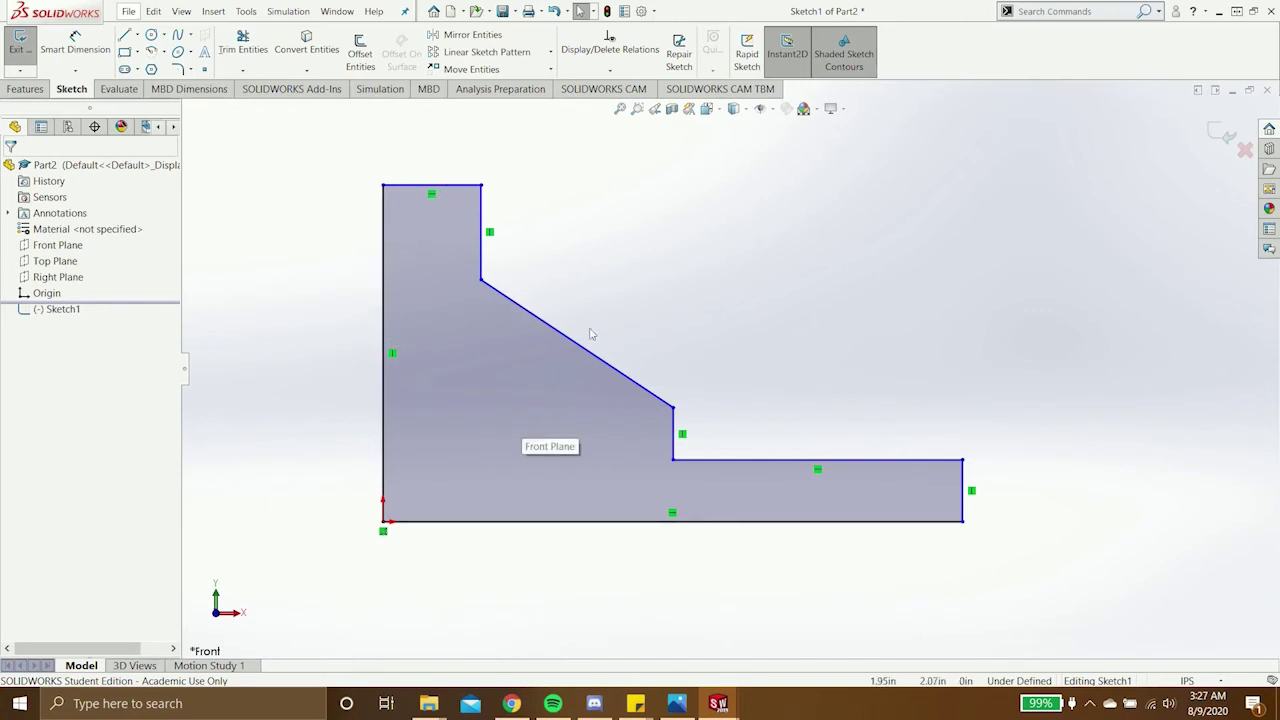
# - Raise the profile's top edge and shift the angled edge's lower corner
pyautogui.moveTo(422, 186); pyautogui.dragTo(697, 298)
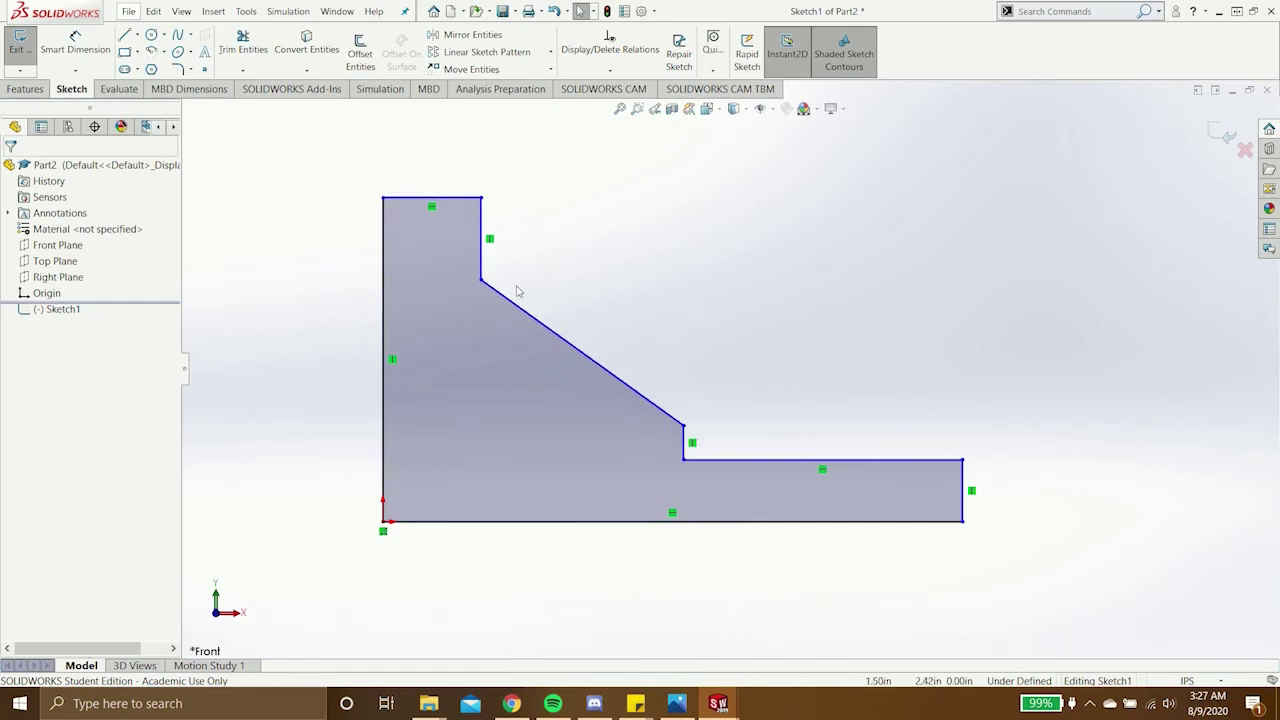
pyautogui.click(458, 198)
pyautogui.moveTo(461, 198); pyautogui.dragTo(461, 165)
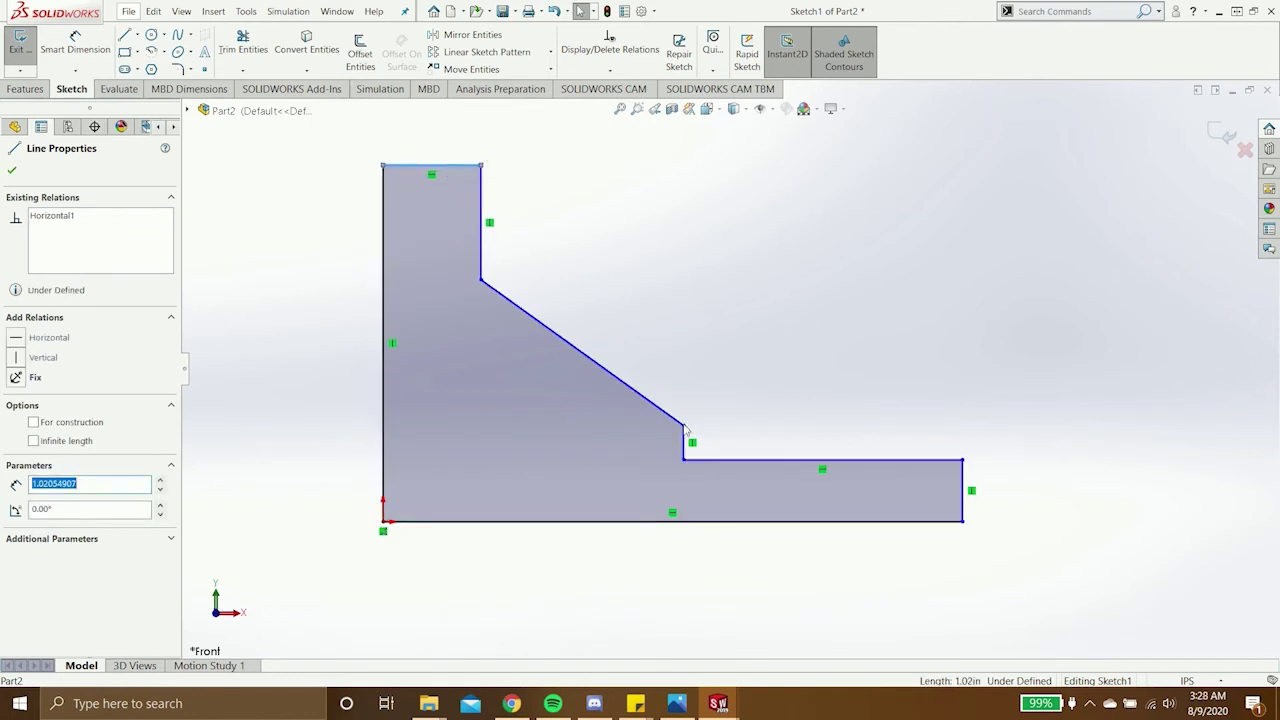
pyautogui.moveTo(686, 428)
pyautogui.mouseDown()
pyautogui.moveTo(780, 428)
pyautogui.moveTo(623, 451)
pyautogui.moveTo(701, 429)
pyautogui.mouseUp()
pyautogui.click(646, 318)
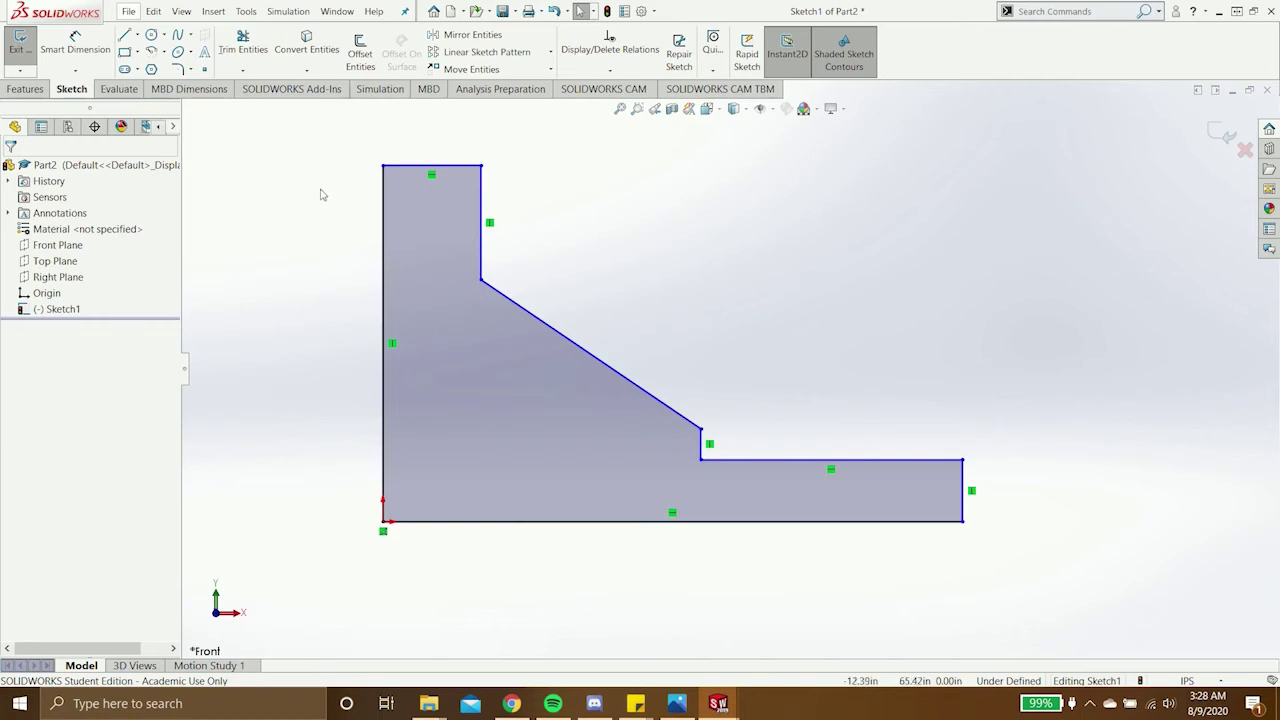
pyautogui.click(75, 49)
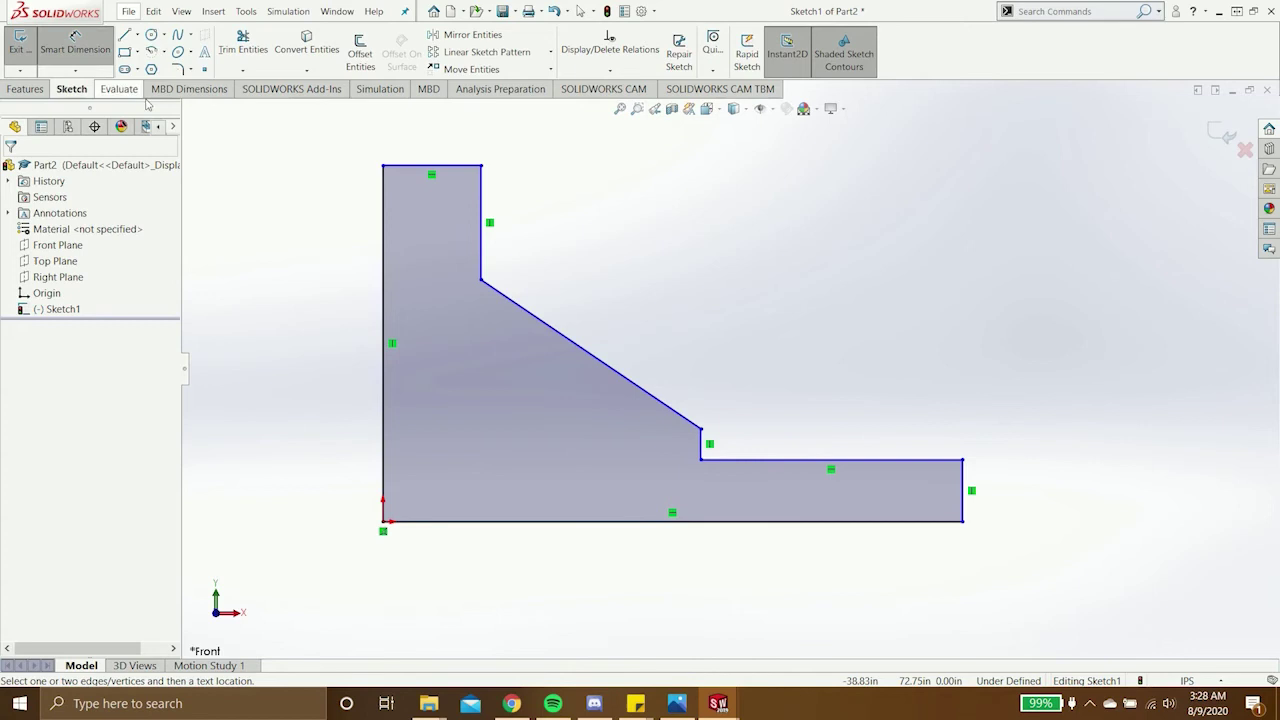
# - Dimension the left edge at 70, the top edge at 20 and the first vertical drop at 20
pyautogui.click(384, 265)
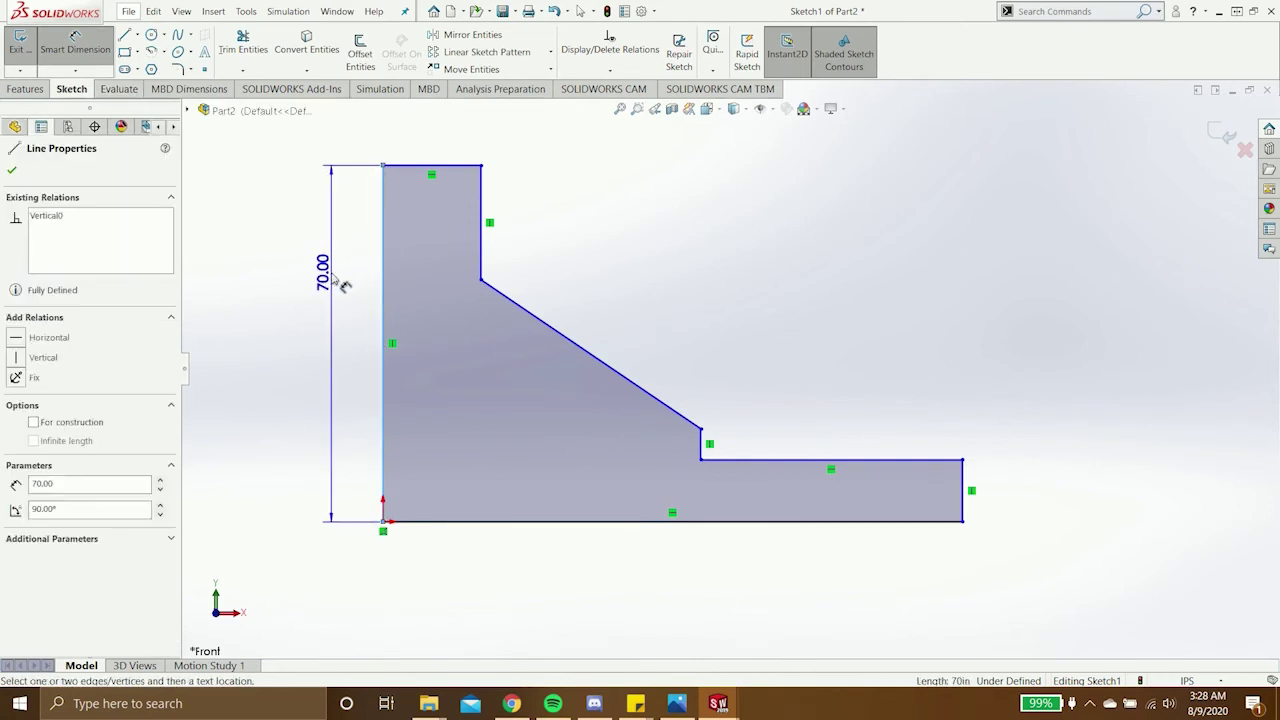
pyautogui.click(322, 285)
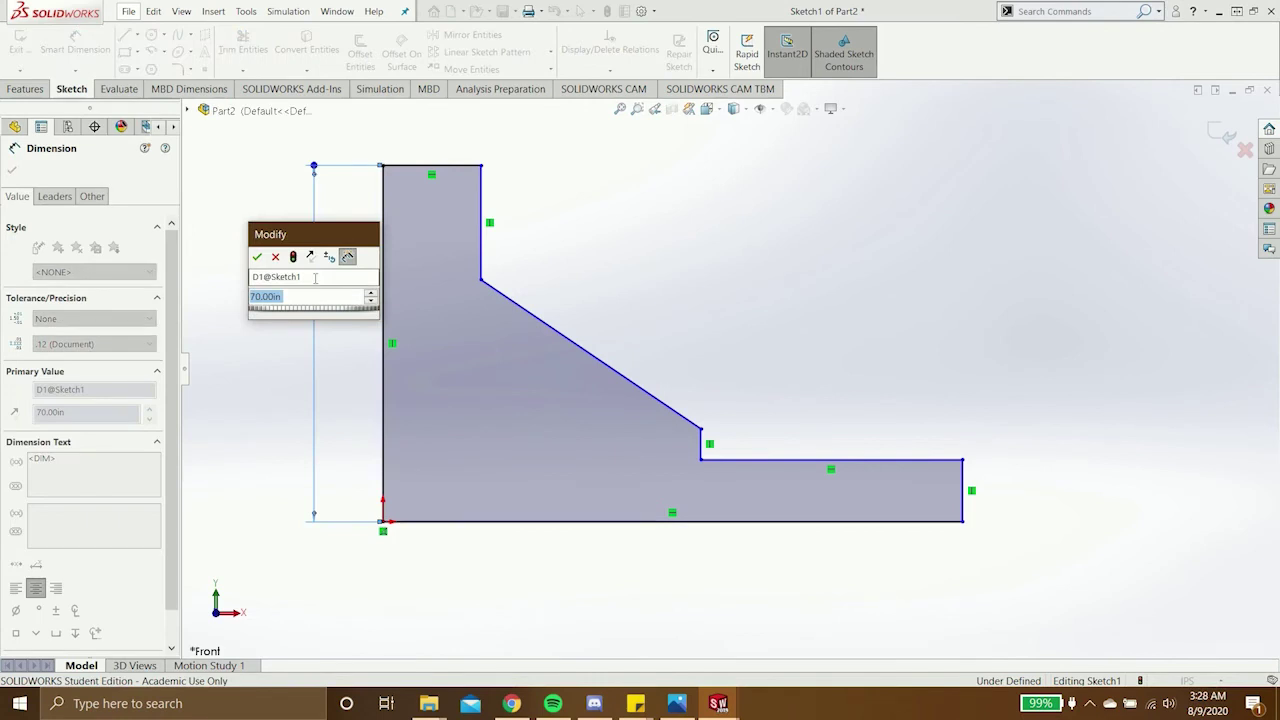
pyautogui.press('Return')
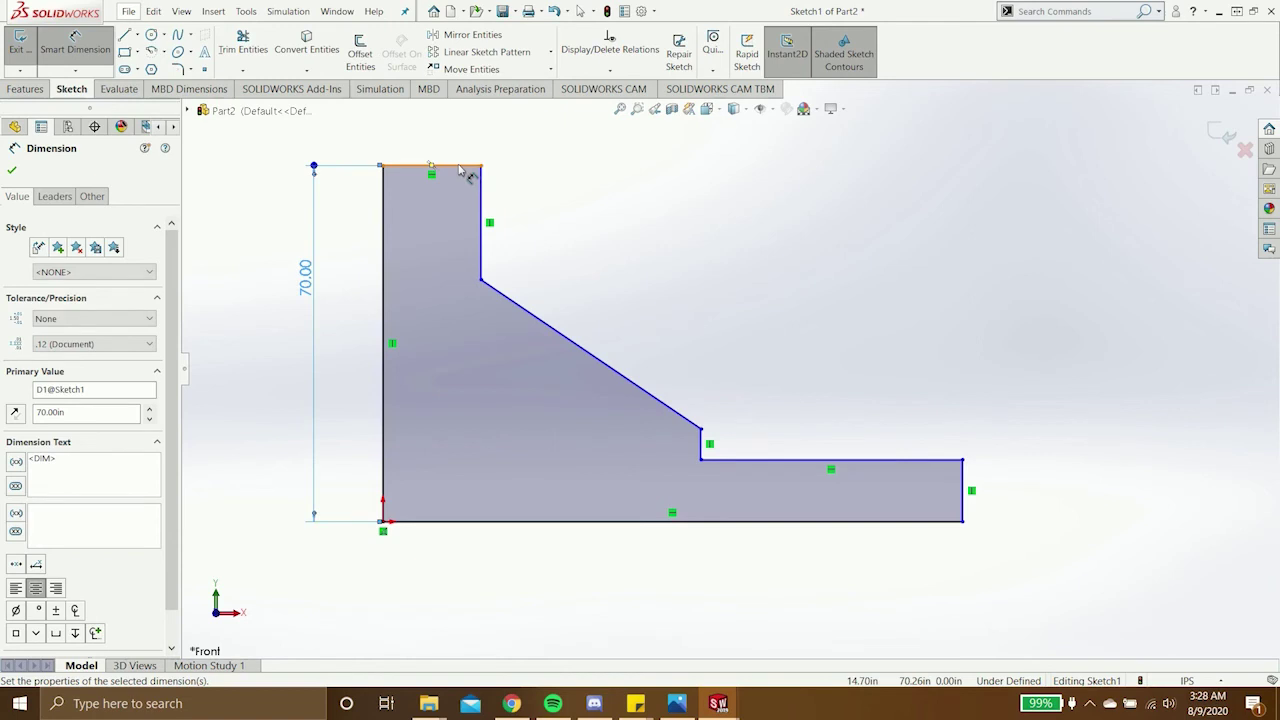
pyautogui.click(460, 170)
pyautogui.click(448, 131)
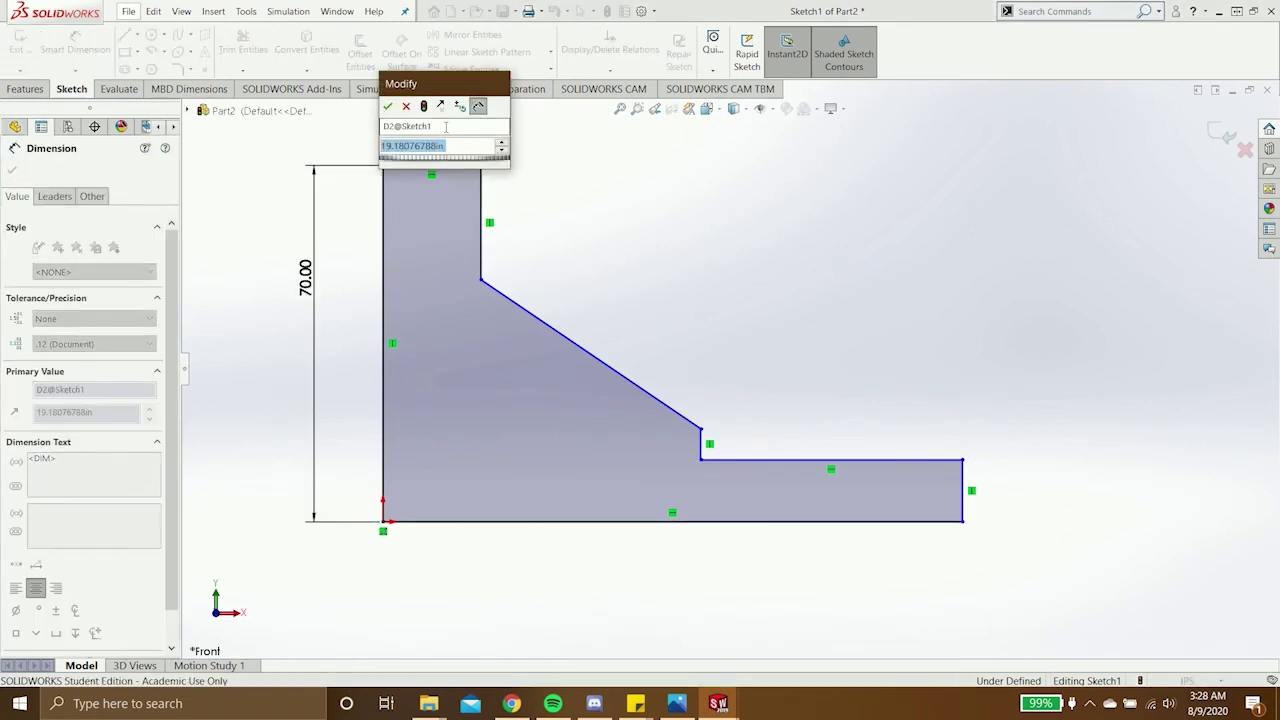
pyautogui.write('20')
pyautogui.press('Return')
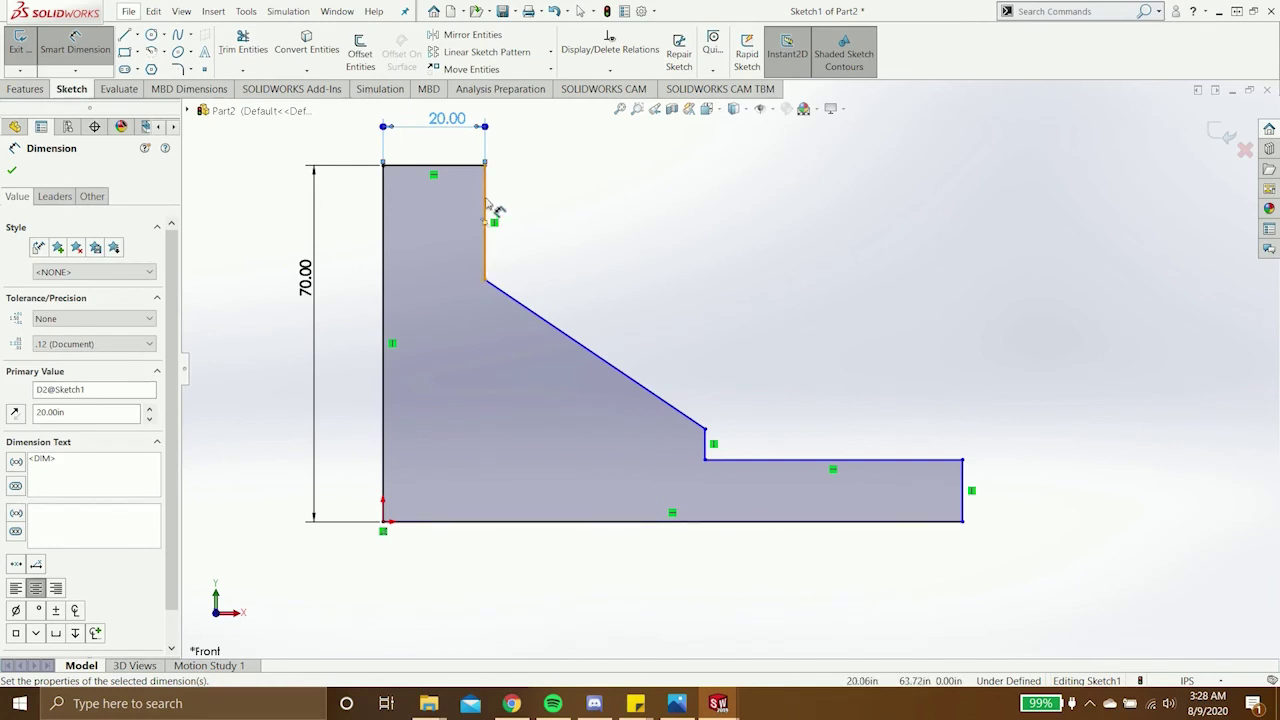
pyautogui.click(490, 207)
pyautogui.click(1056, 238)
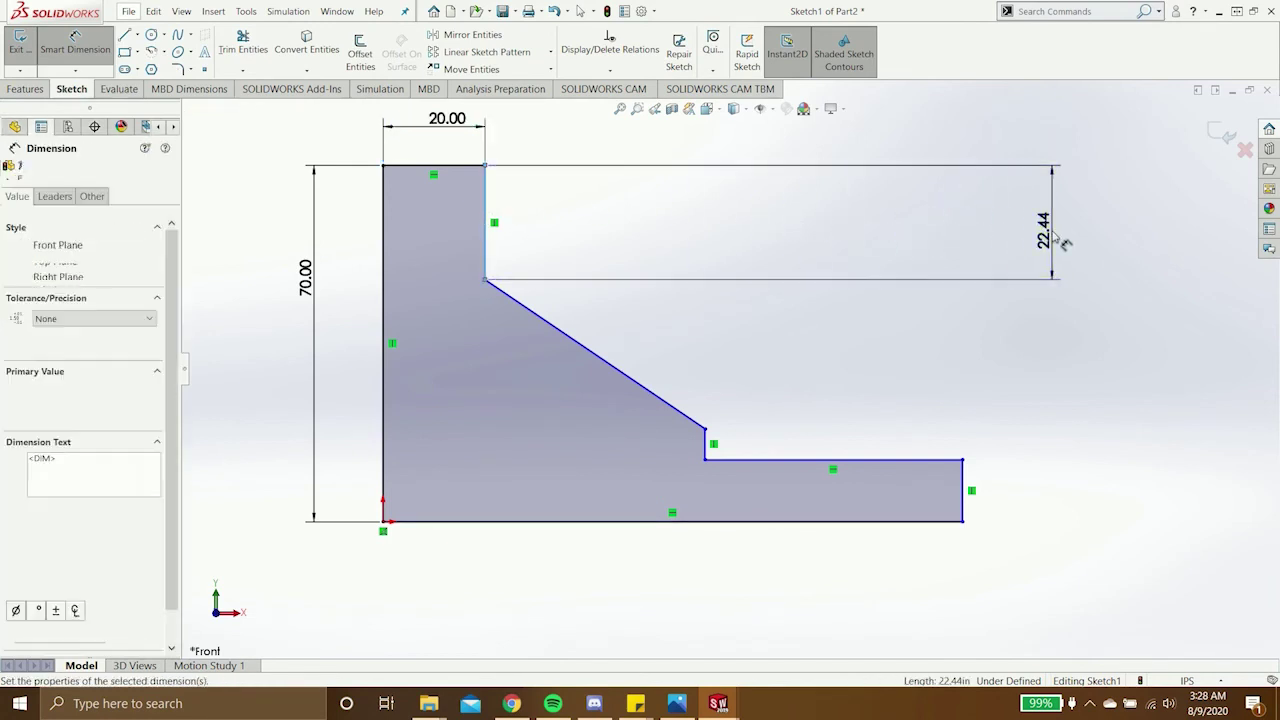
pyautogui.write('20')
pyautogui.press('Return')
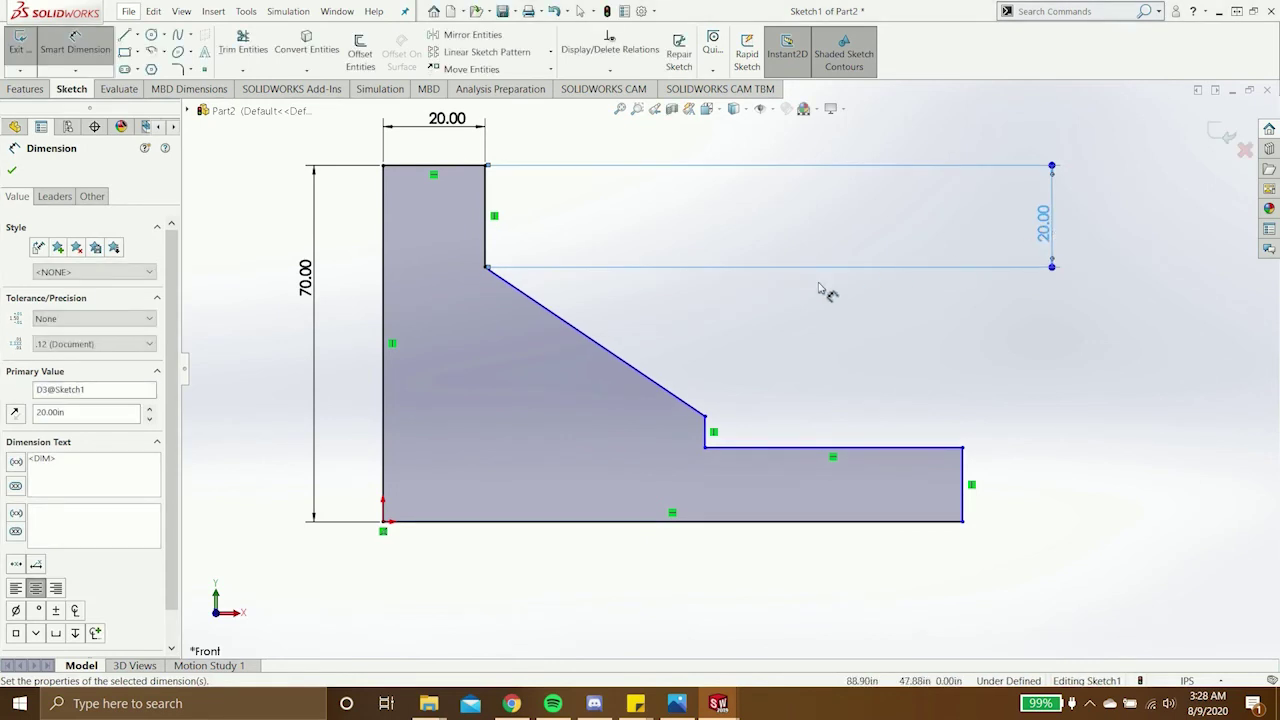
# - Dimension the angled edge's horizontal run to 40, placed above the profile
pyautogui.click(617, 358)
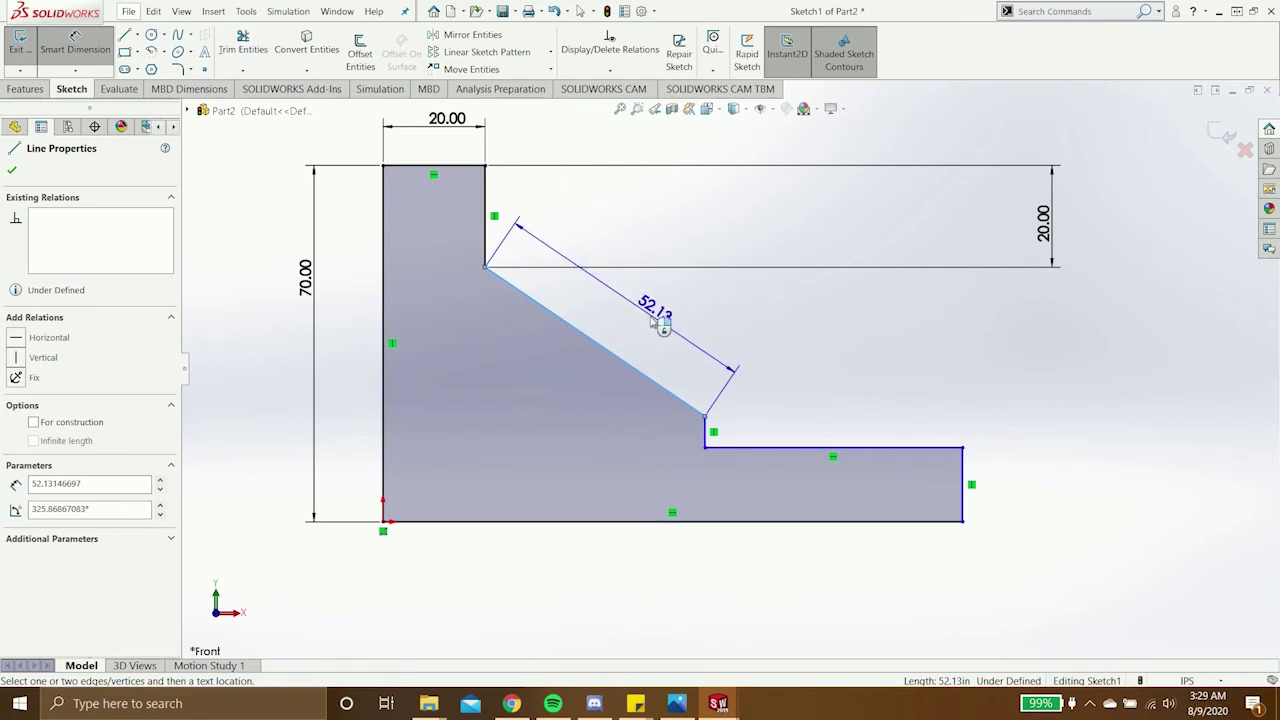
pyautogui.click(582, 288)
pyautogui.press('Escape')
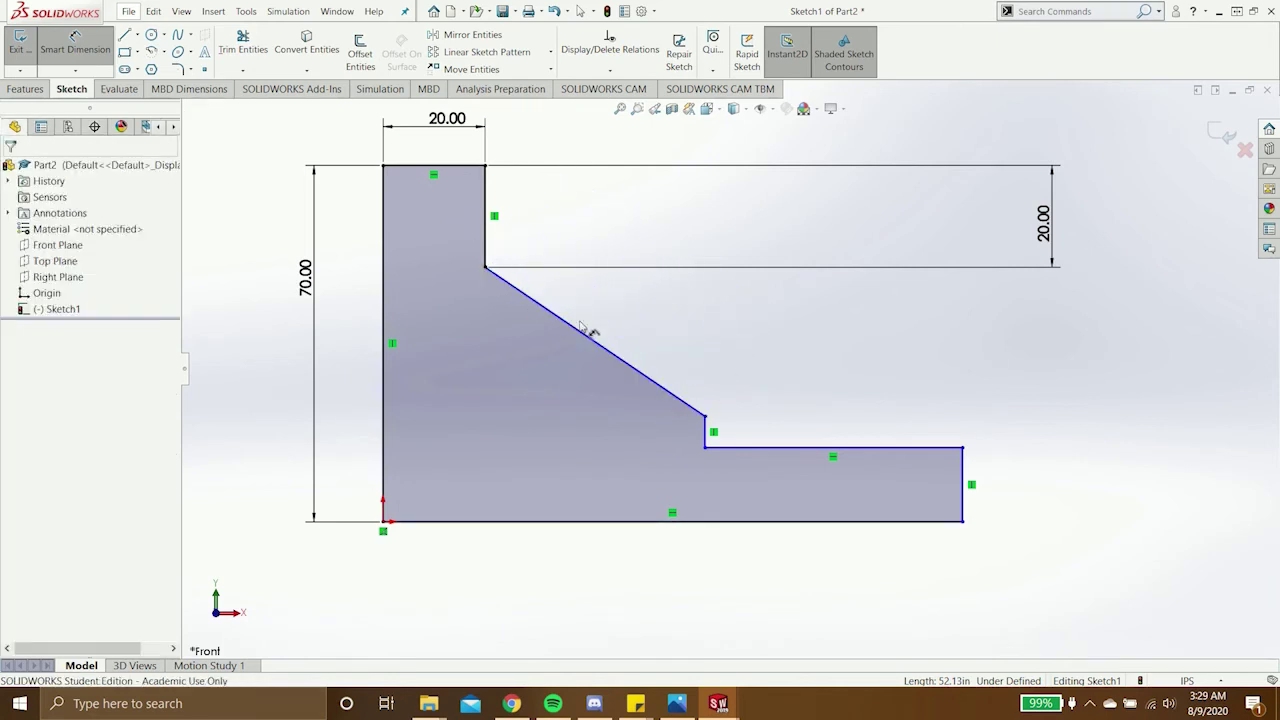
pyautogui.click(583, 334)
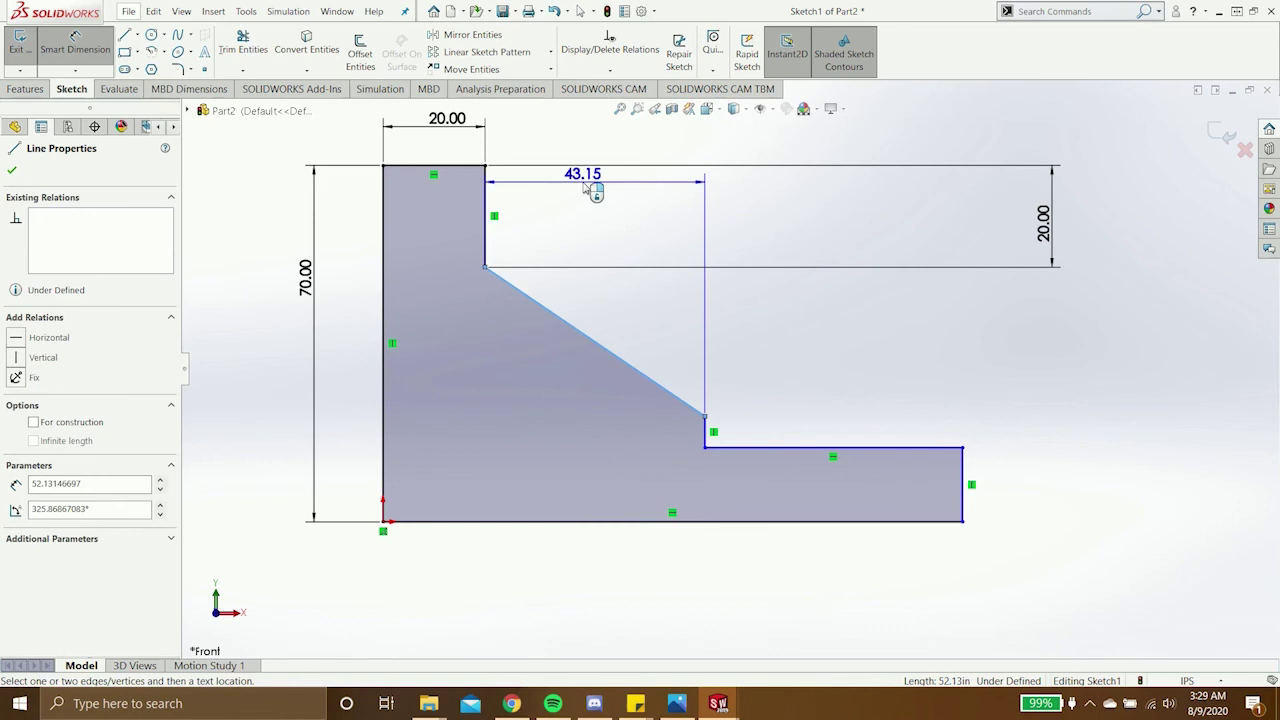
pyautogui.press('Escape')
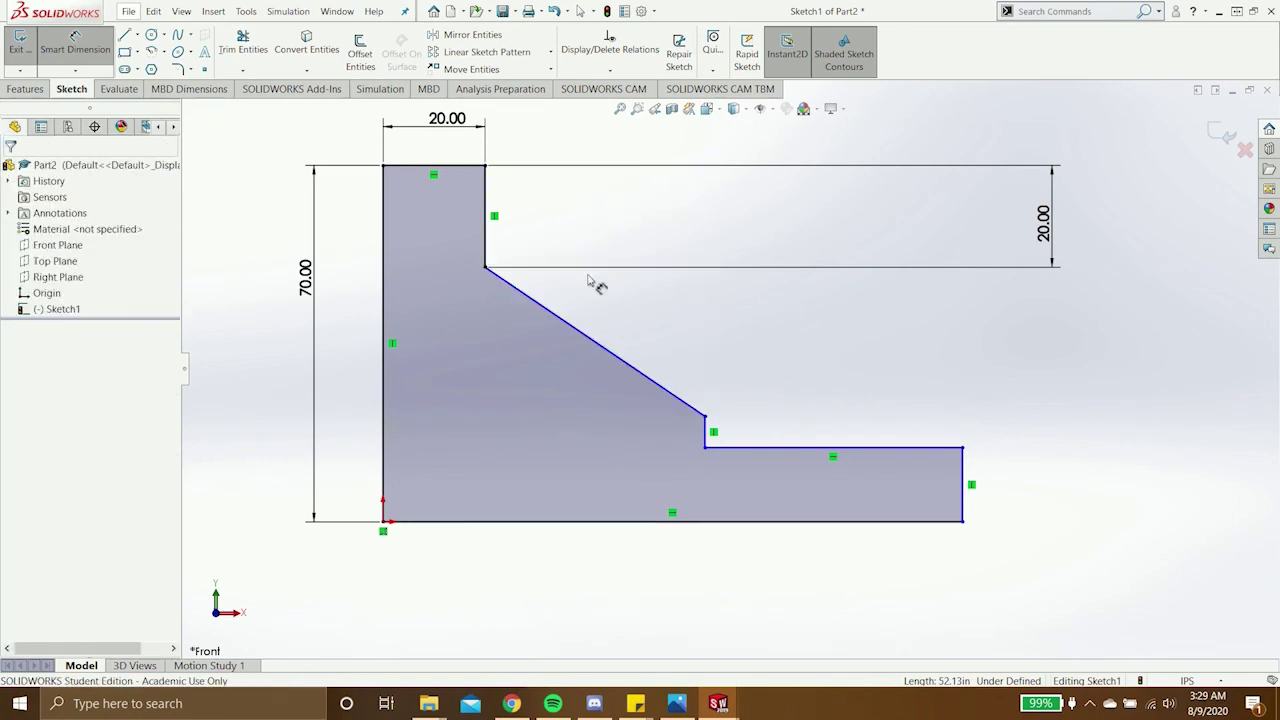
pyautogui.click(580, 335)
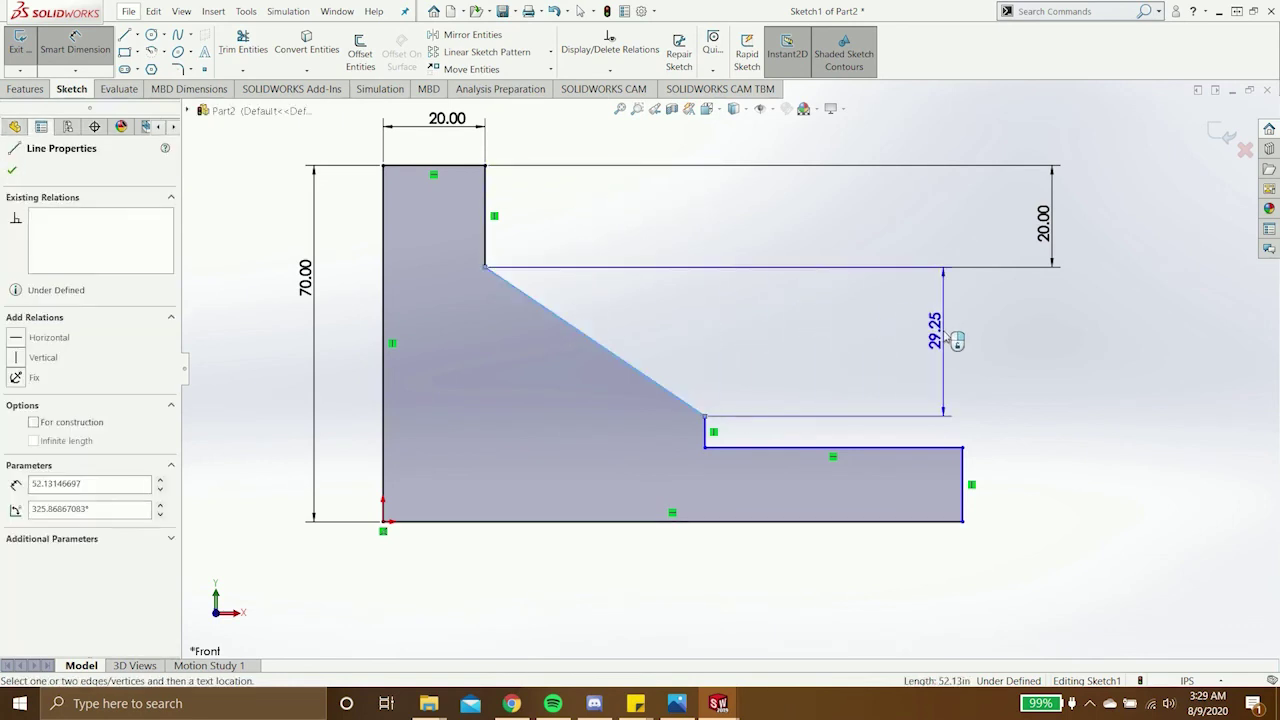
pyautogui.press('Escape')
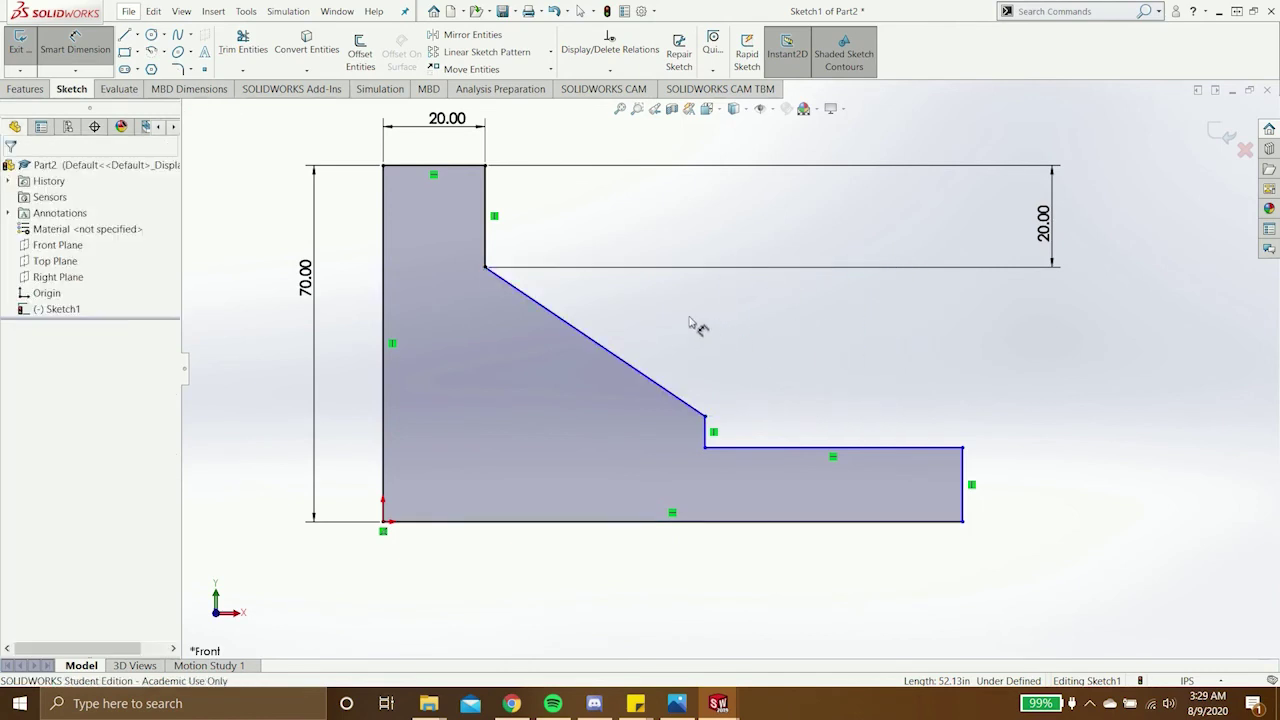
pyautogui.click(594, 344)
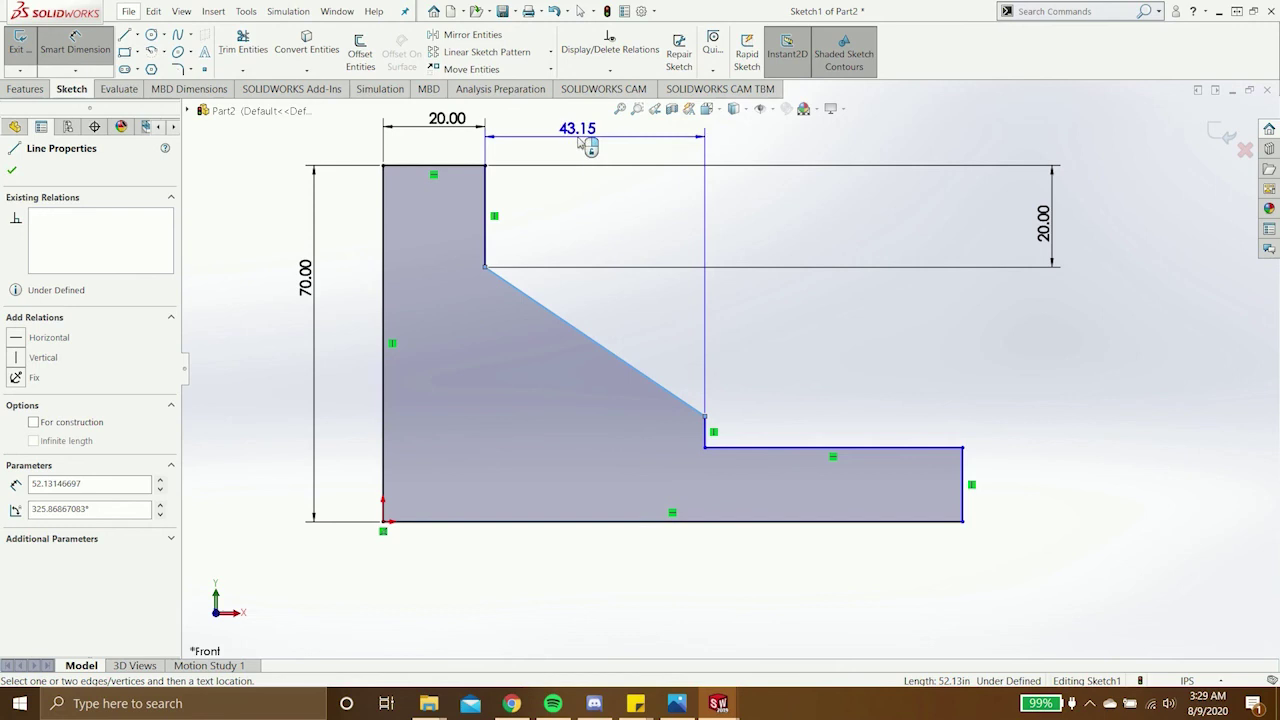
pyautogui.click(582, 141)
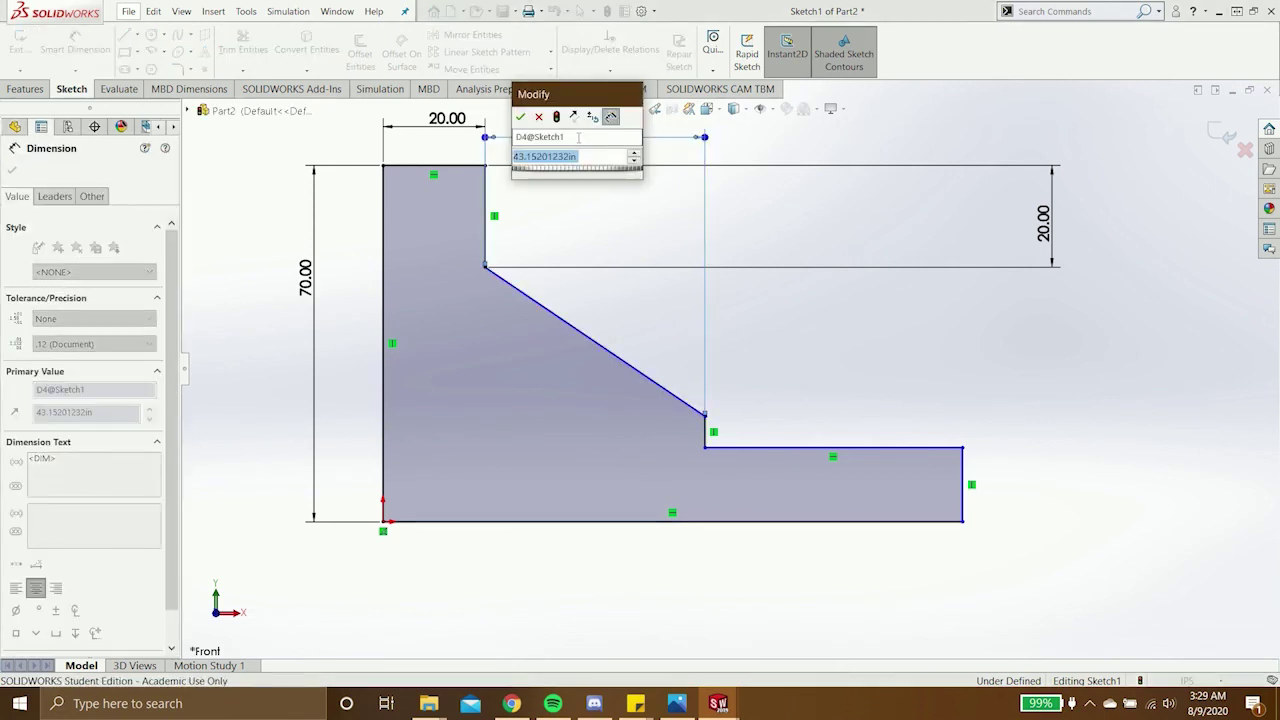
pyautogui.write('40')
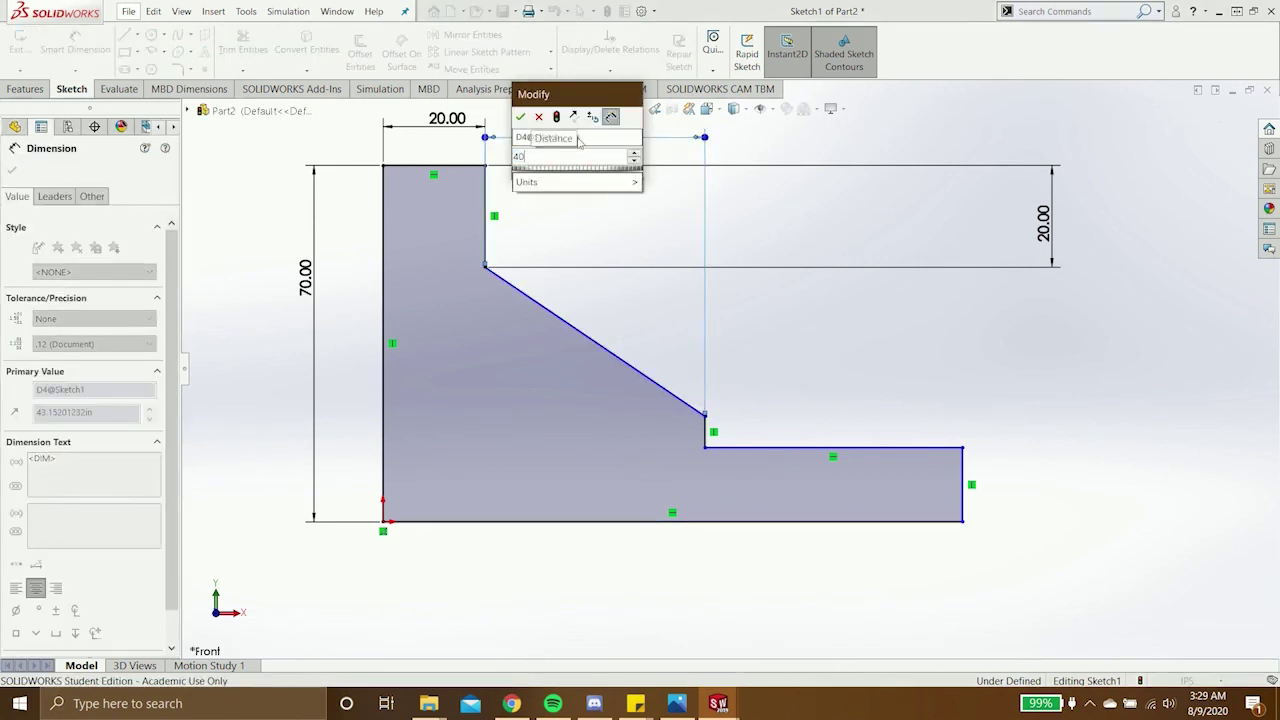
pyautogui.press('Return')
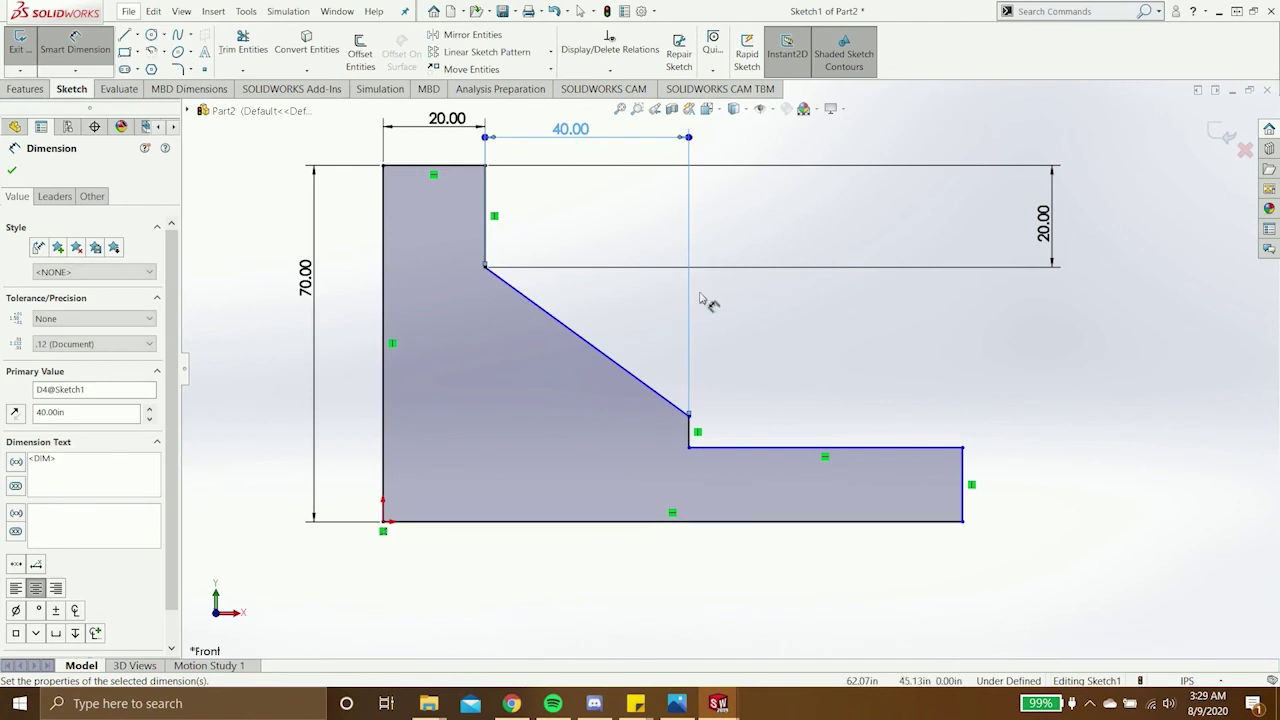
# - Dimension the lower step and the right end edge to 10 each
pyautogui.click(701, 302)
pyautogui.click(75, 45)
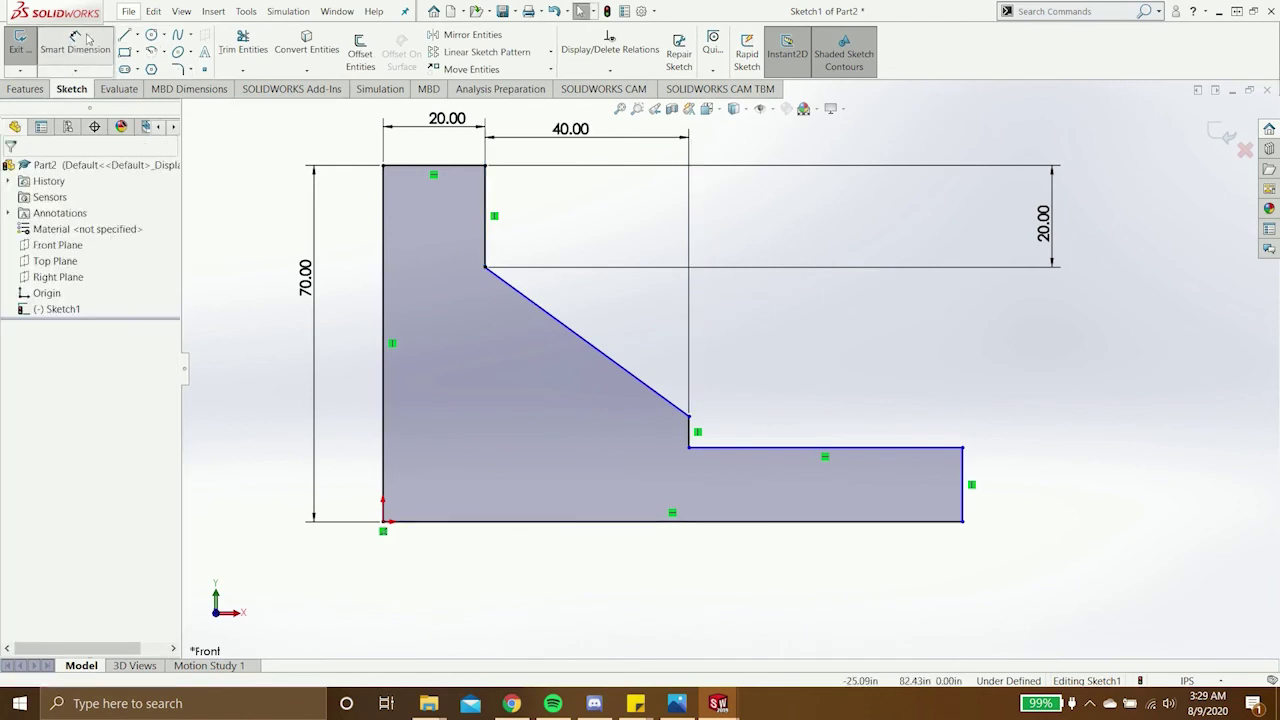
pyautogui.click(689, 431)
pyautogui.click(1100, 432)
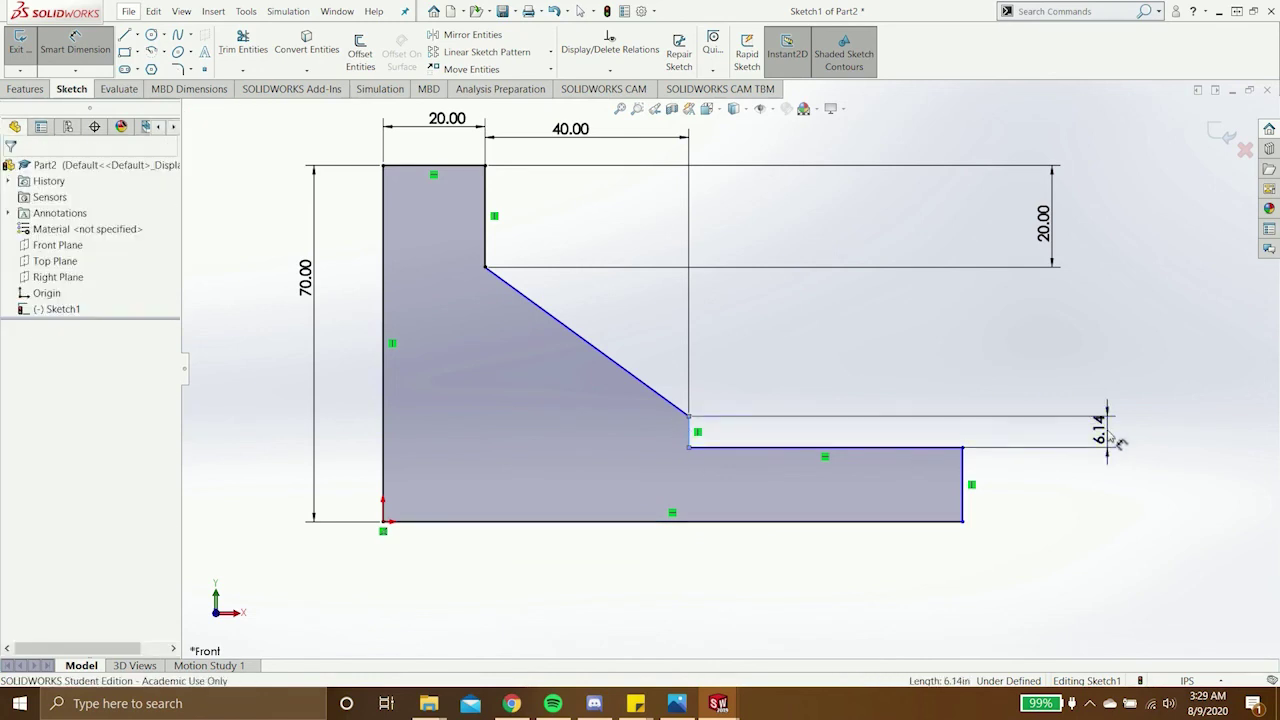
pyautogui.write('10')
pyautogui.press('Return')
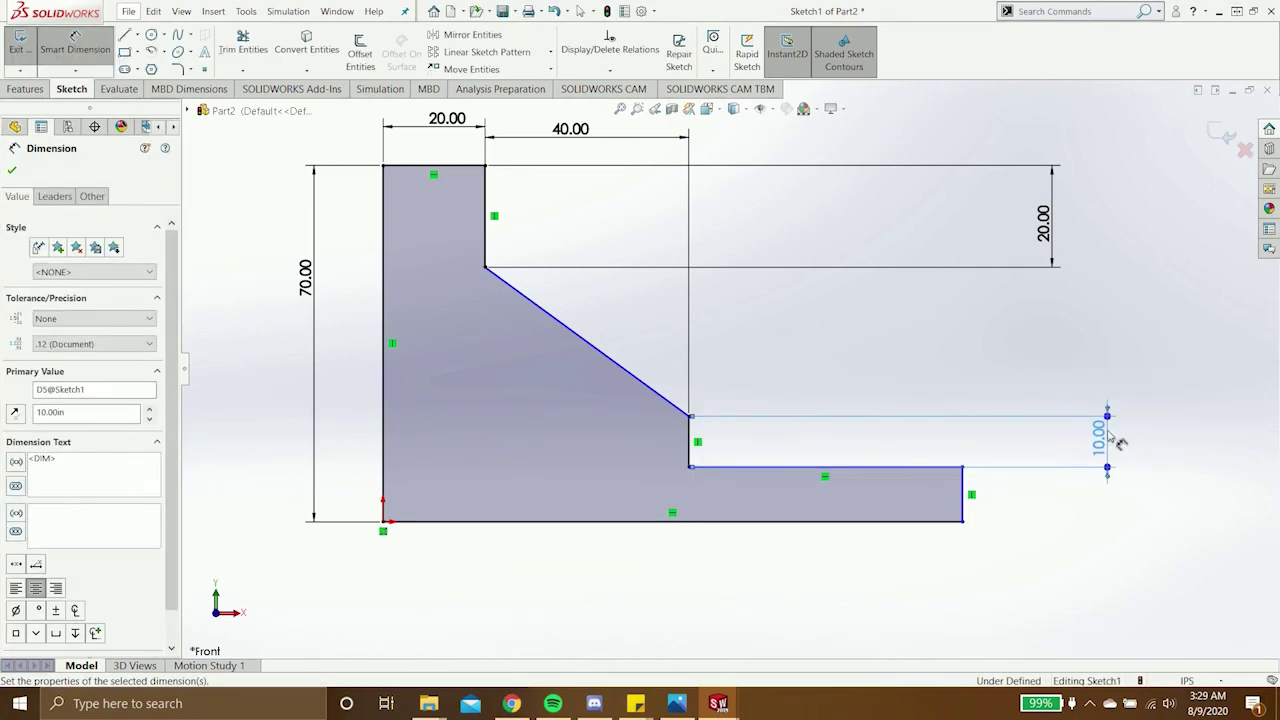
pyautogui.click(963, 508)
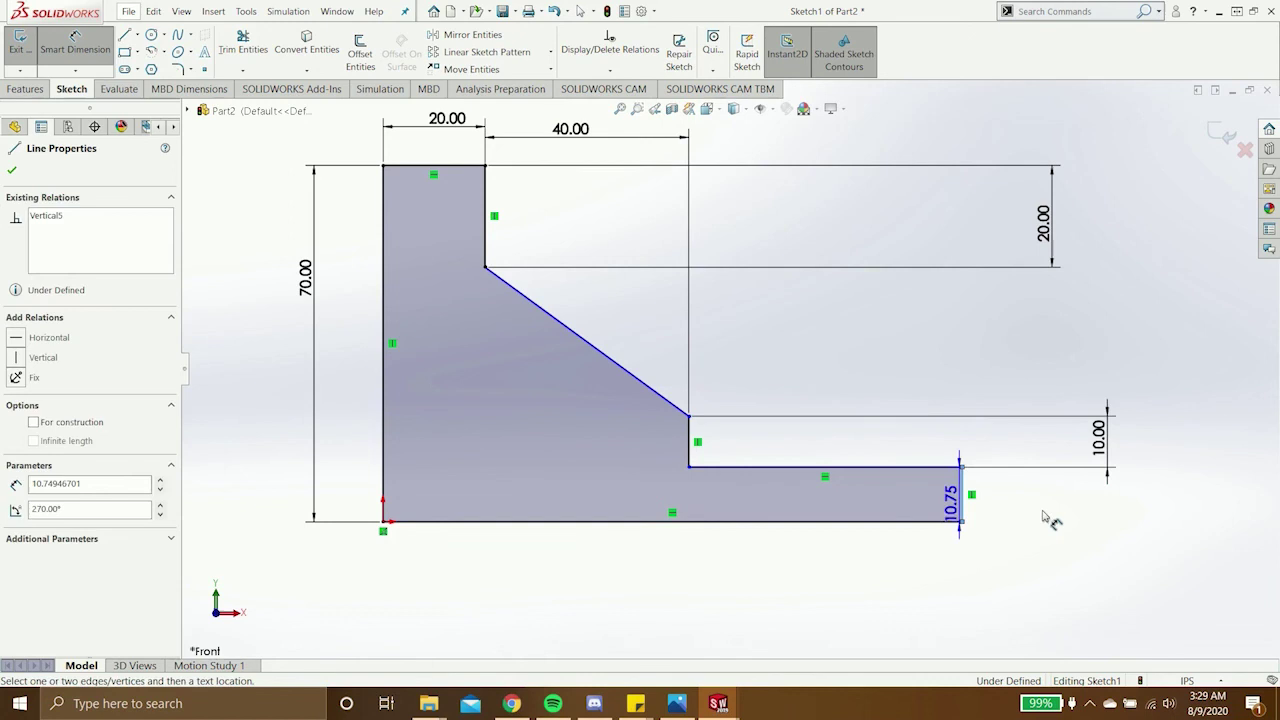
pyautogui.click(1110, 516)
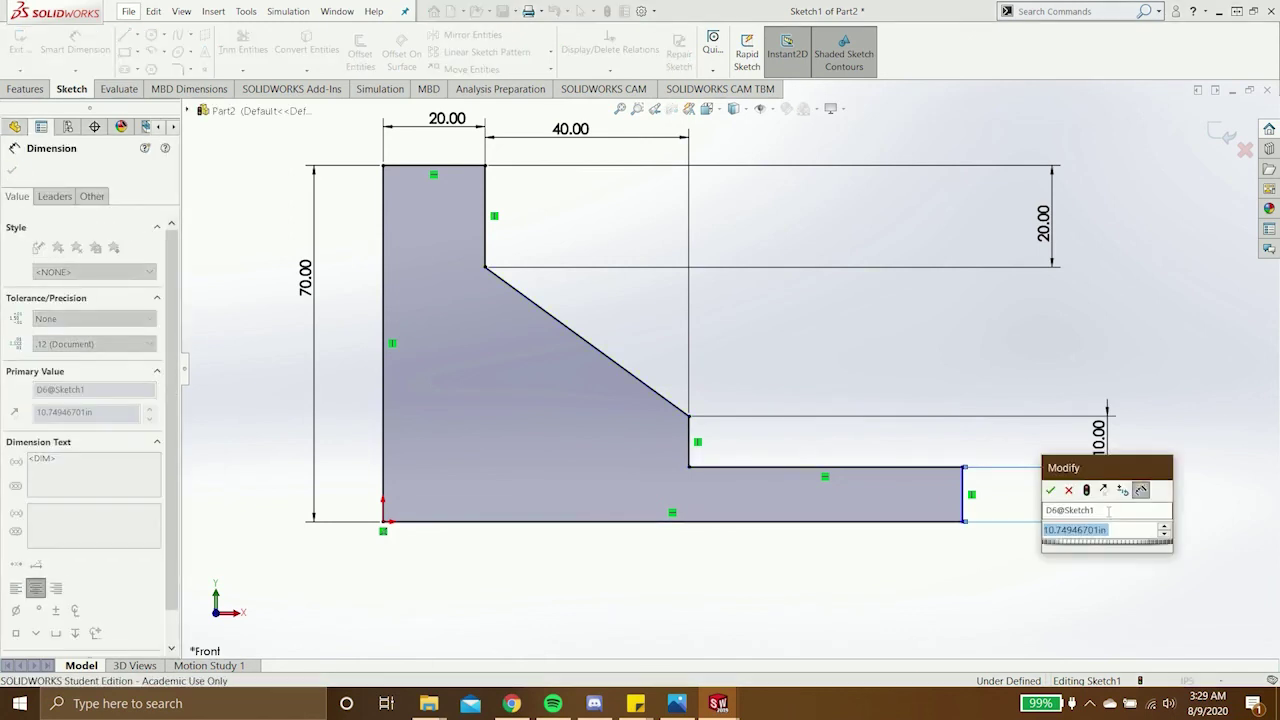
pyautogui.press('Return')
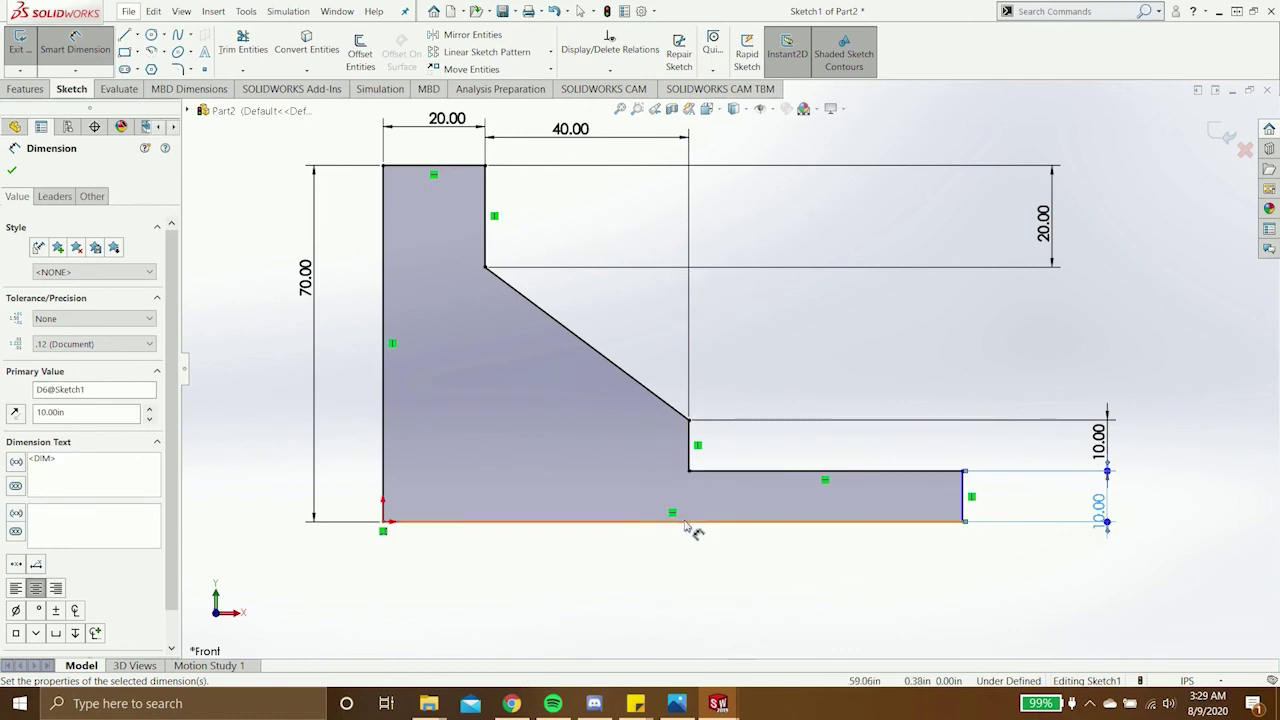
# - Dimension the bottom edge to 90, fully defining the sketch
pyautogui.press('Escape')
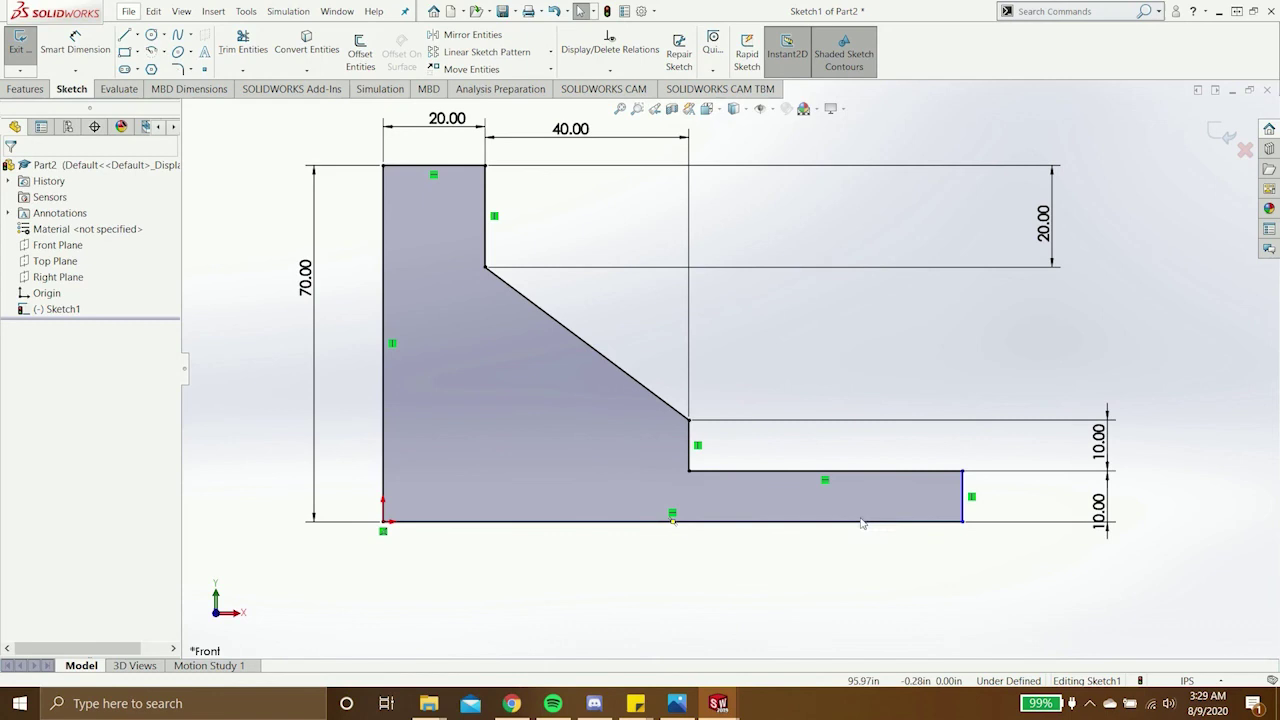
pyautogui.press('d')
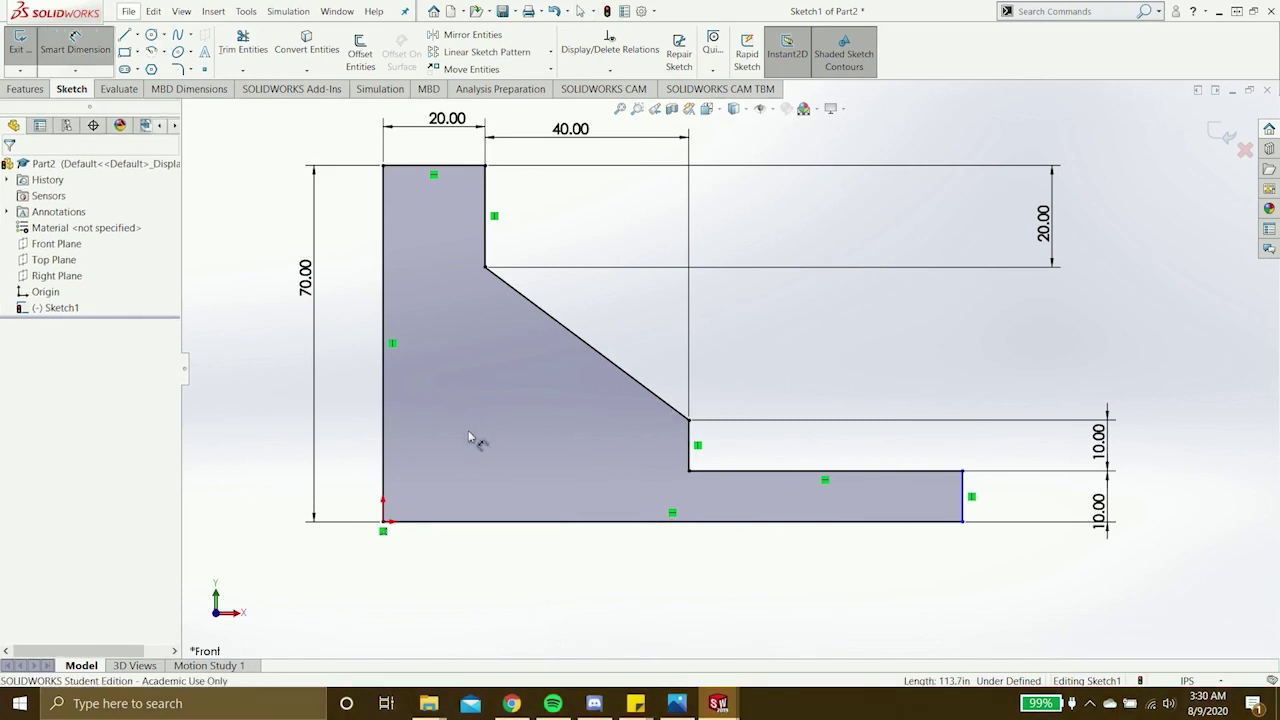
pyautogui.click(549, 522)
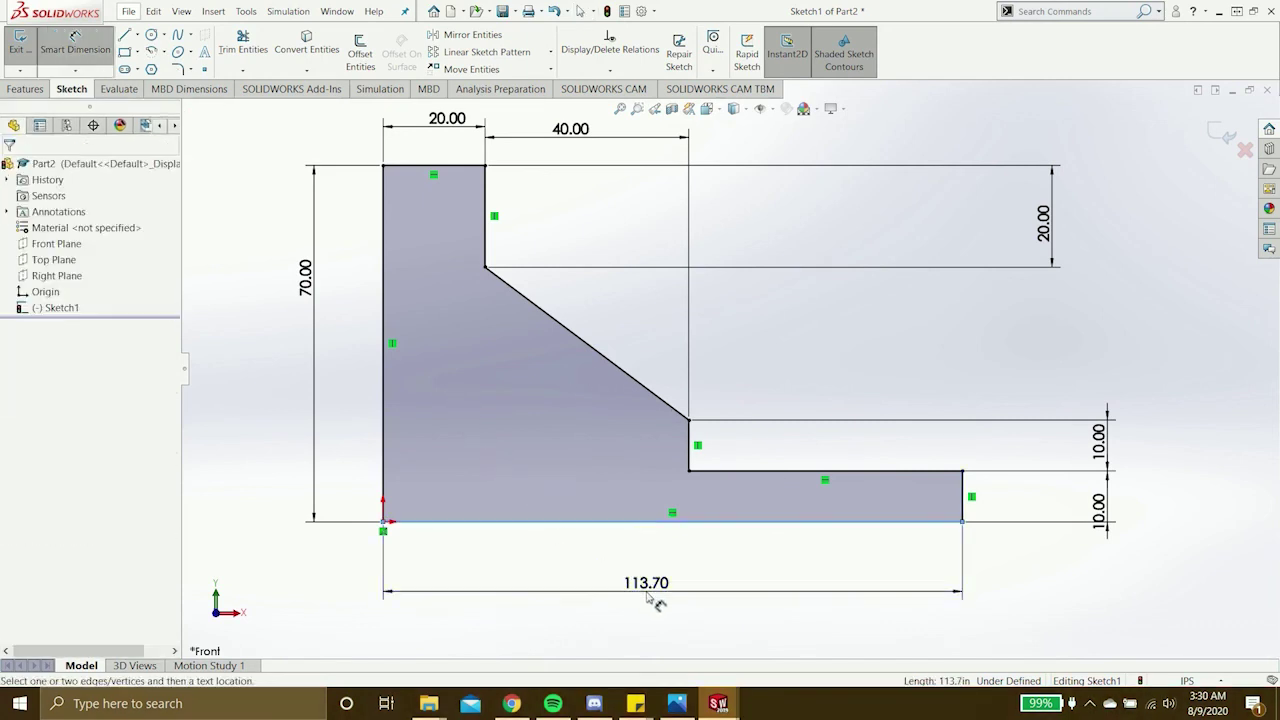
pyautogui.click(647, 591)
pyautogui.write('90')
pyautogui.press('Return')
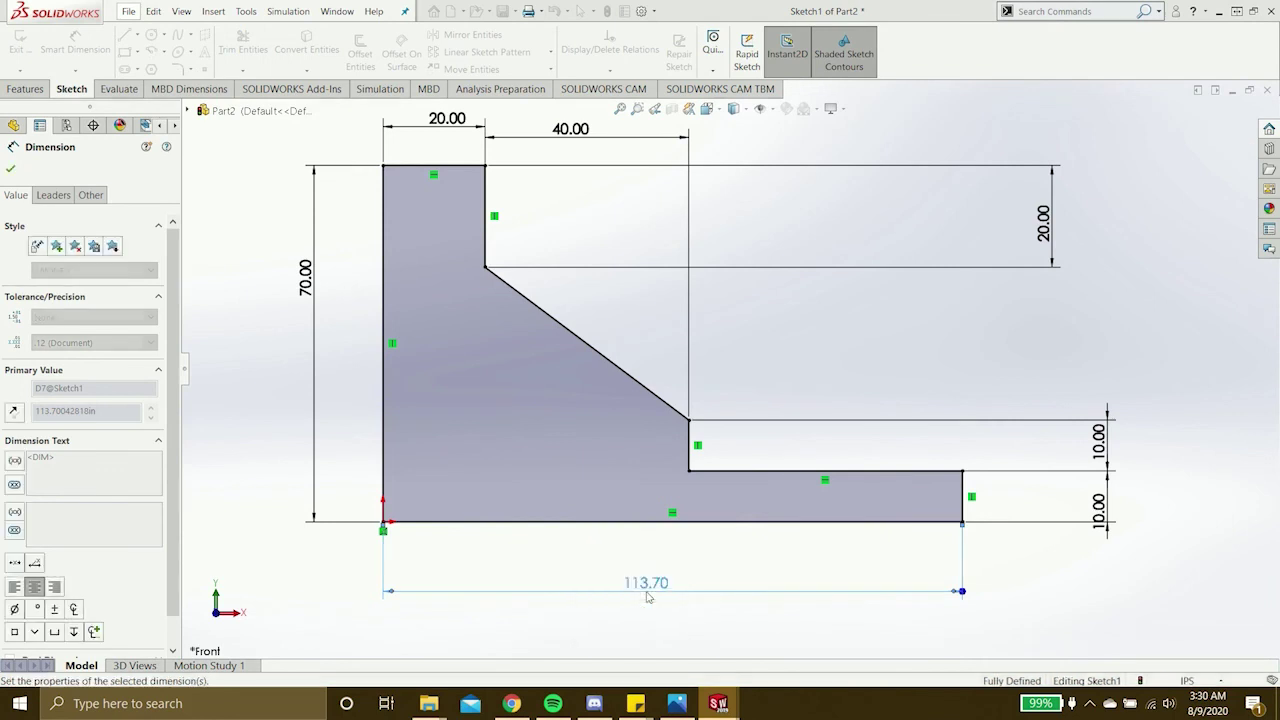
# - Exit Smart Dimension and bring up the Features commands
pyautogui.press('Escape')
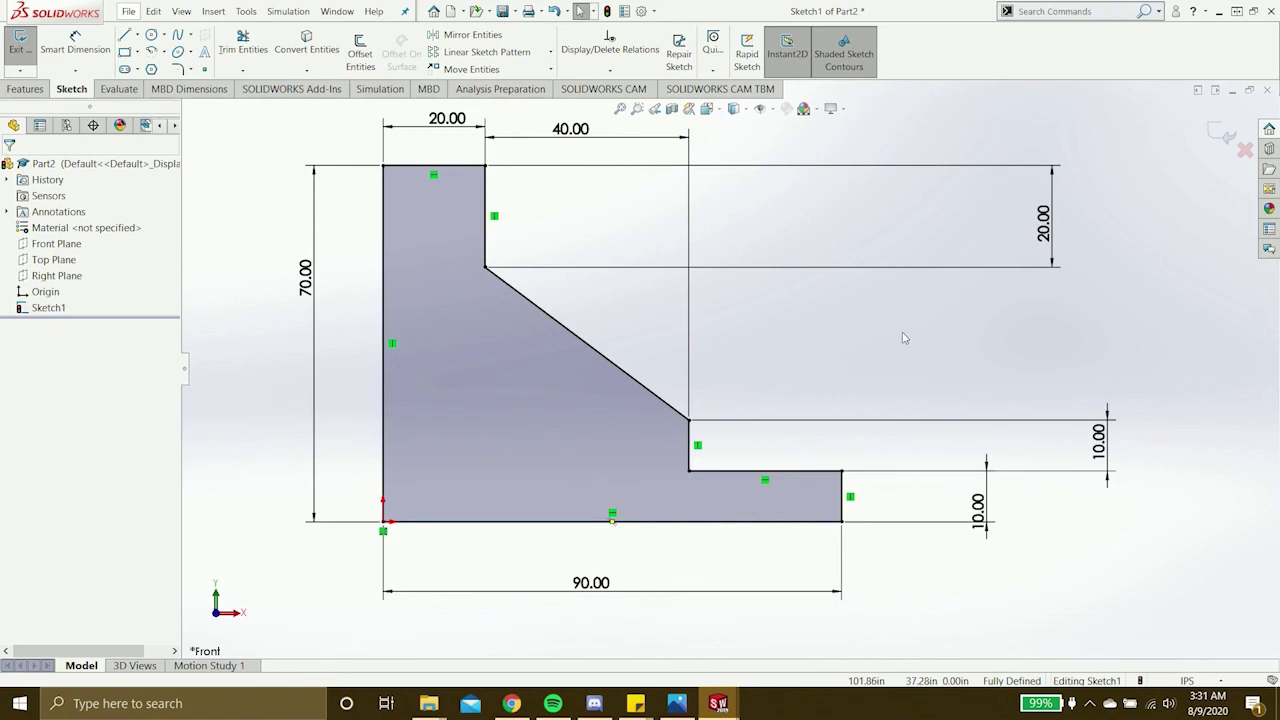
pyautogui.click(25, 89)
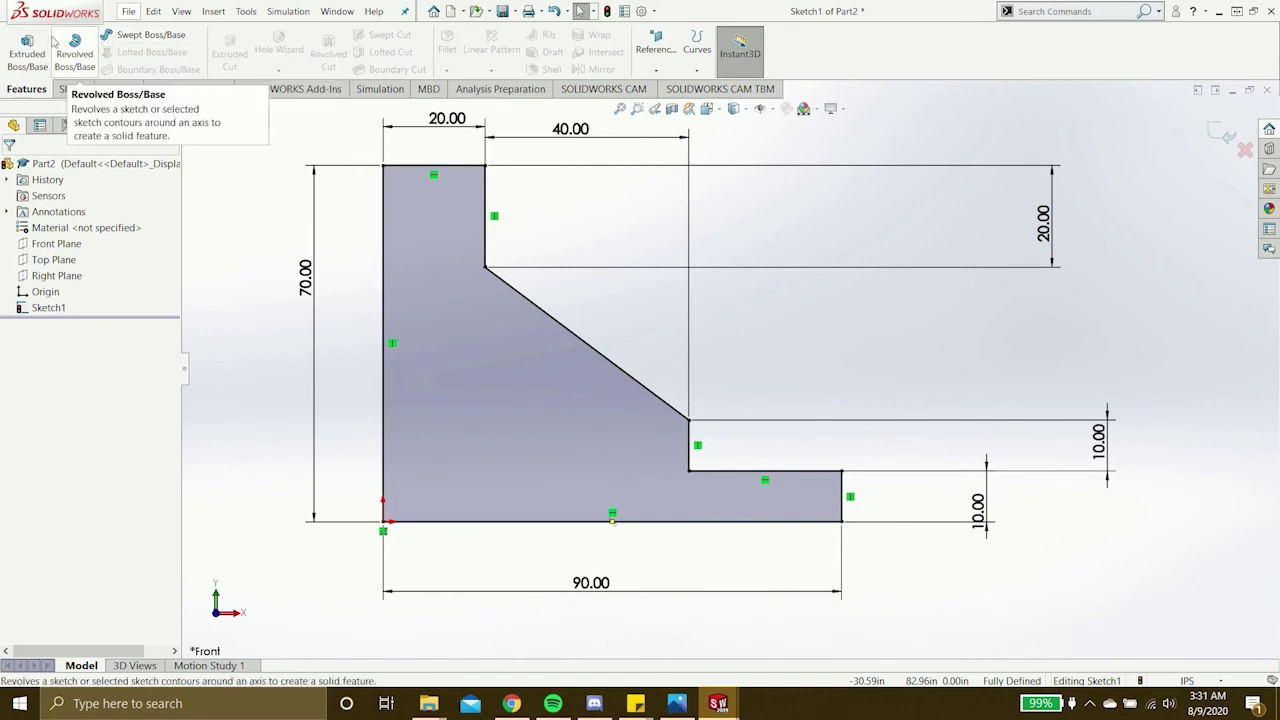